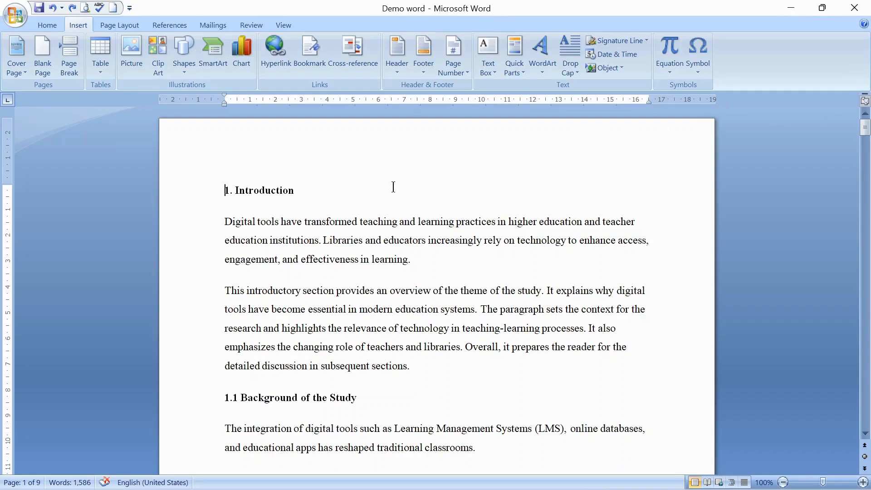
Step: Apply the Heading 1 style to the "1. Introduction" heading
left_click(187, 201)
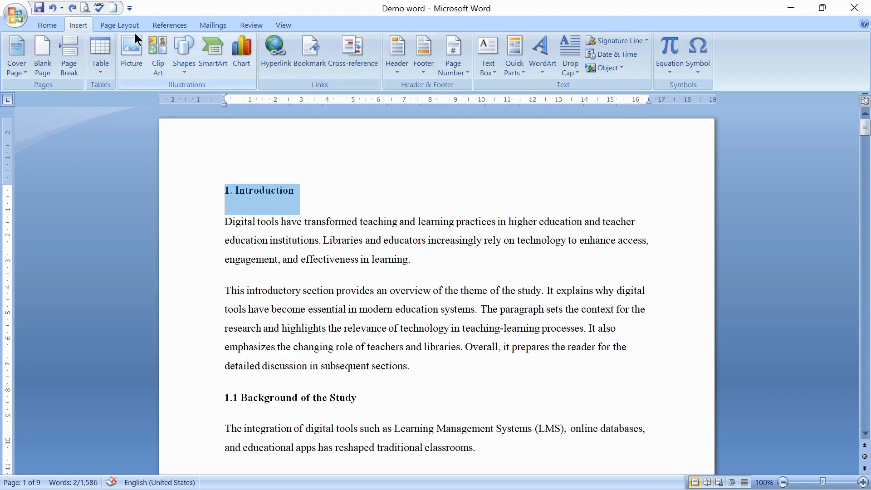
left_click(53, 21)
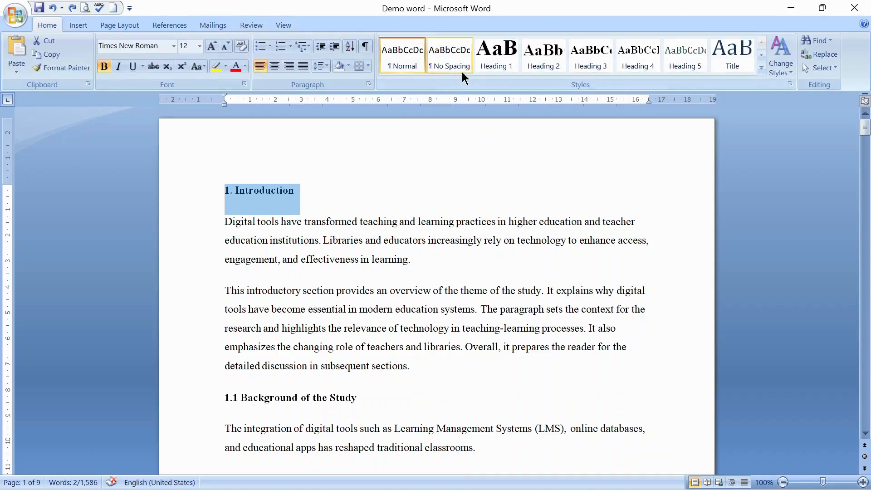
left_click(495, 58)
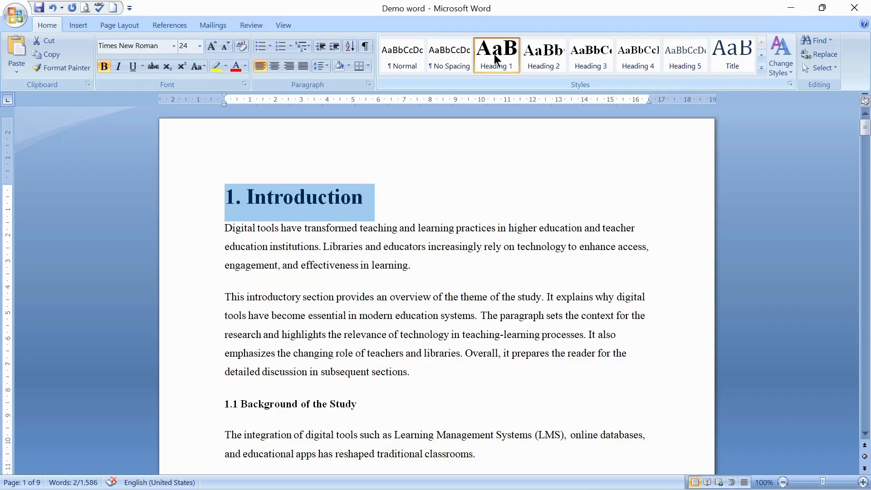
Step: Apply Heading 1 to the "2. Review of Literature" and "3. Methodology" headings
left_click_drag(862, 131, 863, 157)
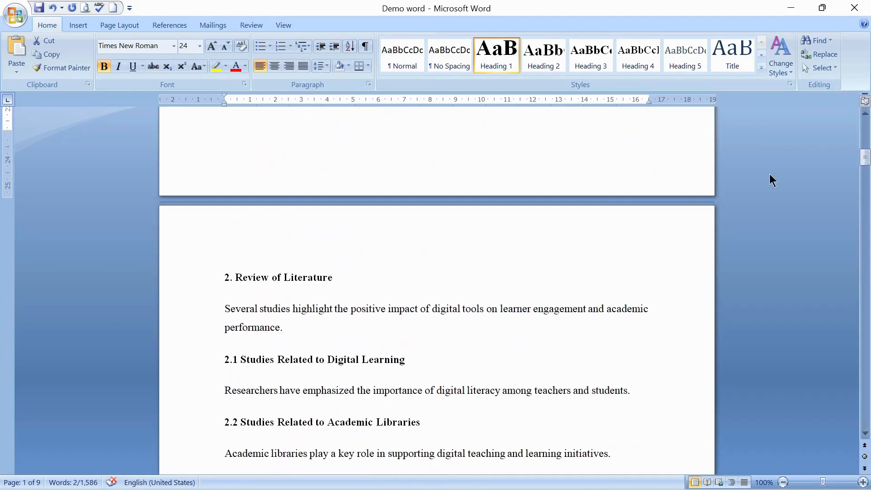
left_click(188, 287)
left_click(499, 55)
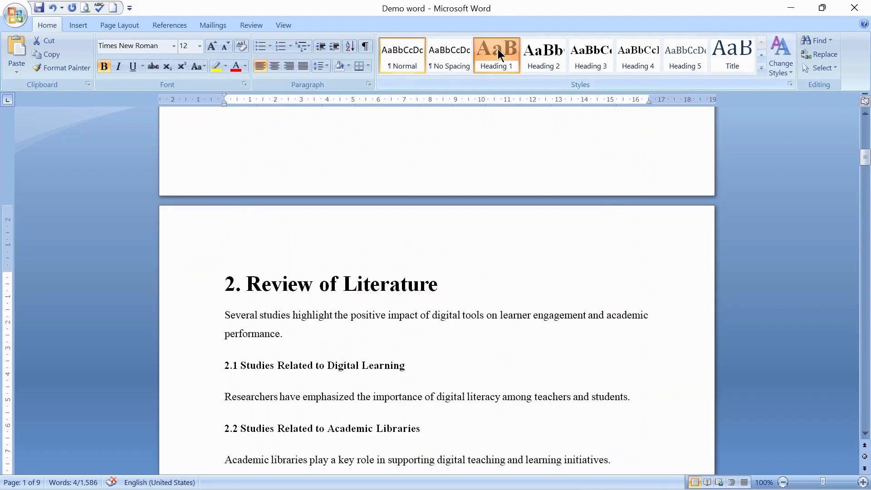
left_click_drag(864, 168, 864, 195)
left_click(189, 211)
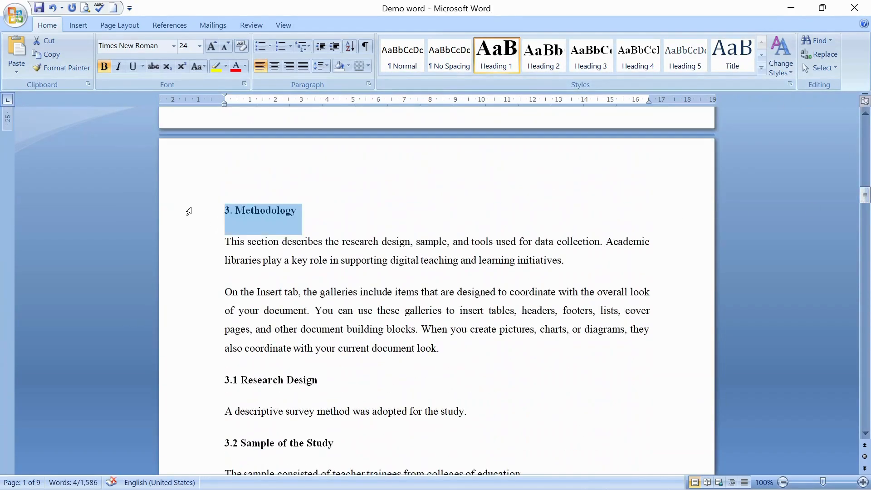
left_click(489, 56)
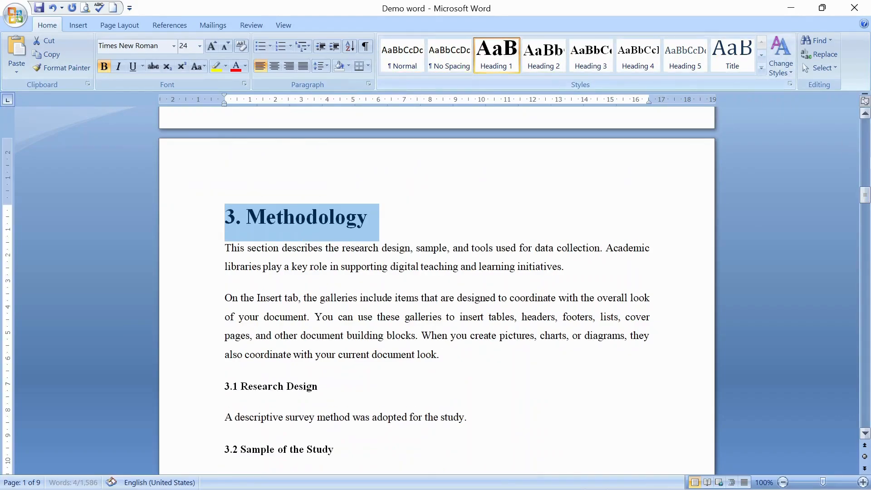
Step: Apply Heading 1 to the "4. Data Analysis and Interpretation" and "5. Findings" headings
left_click_drag(865, 194, 865, 262)
left_click(174, 256)
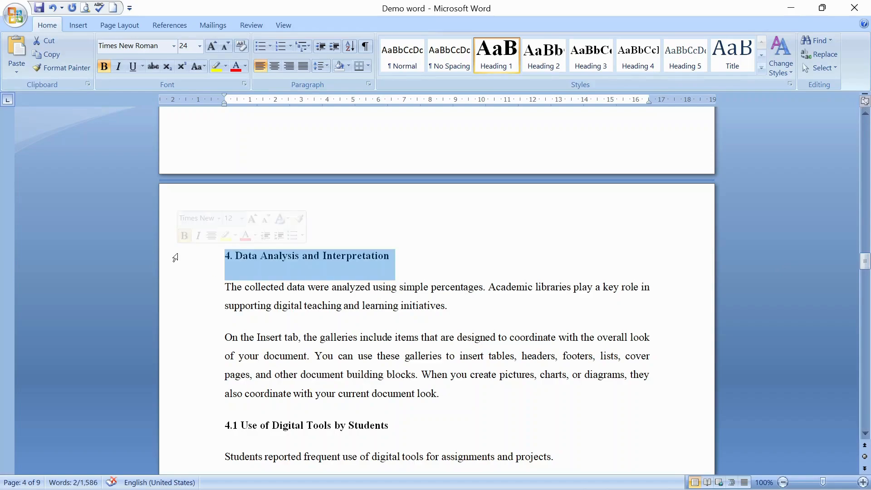
left_click(501, 64)
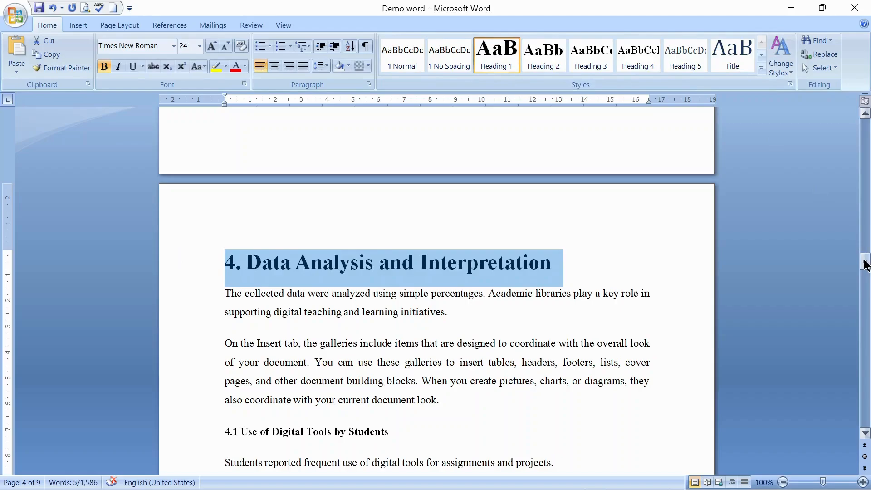
left_click_drag(865, 263, 866, 327)
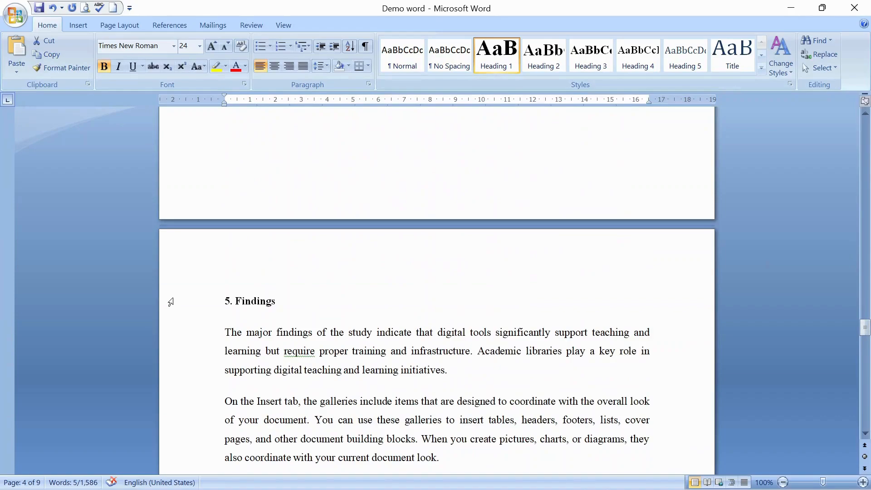
left_click(170, 302)
left_click(491, 62)
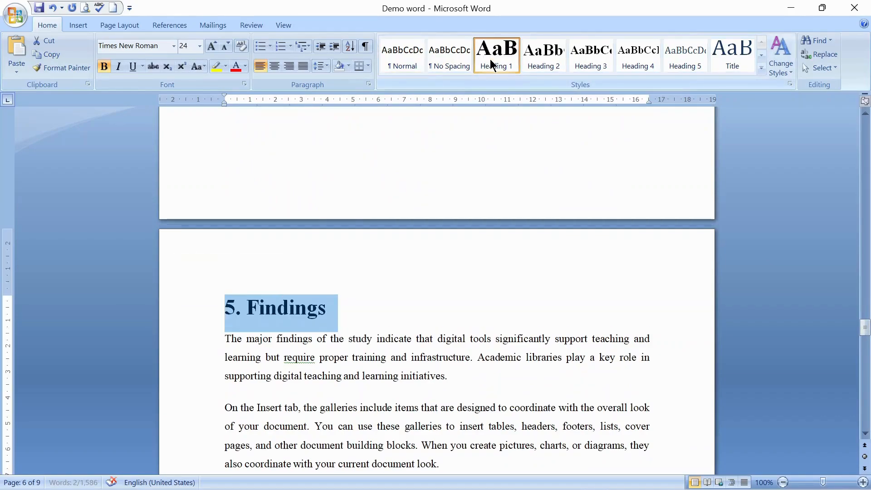
Step: Apply Heading 1 to the "6. Conclusion" and "References" headings
left_click_drag(865, 329, 866, 365)
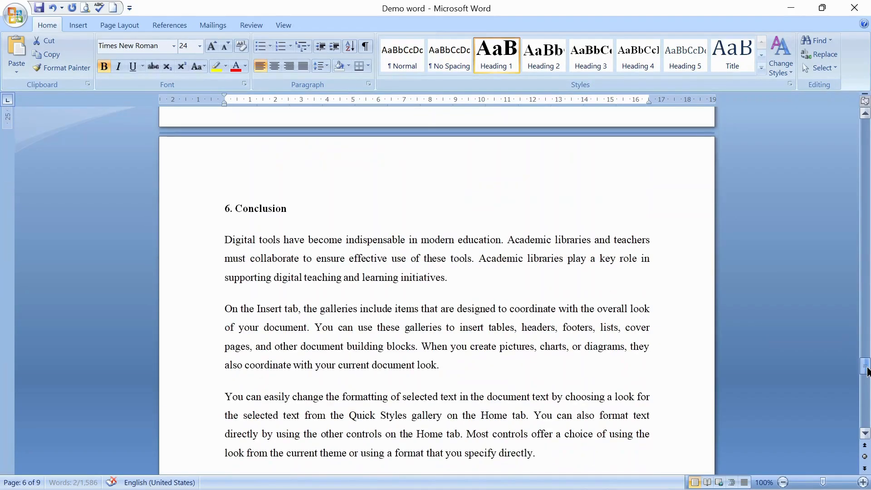
left_click(180, 219)
left_click(502, 57)
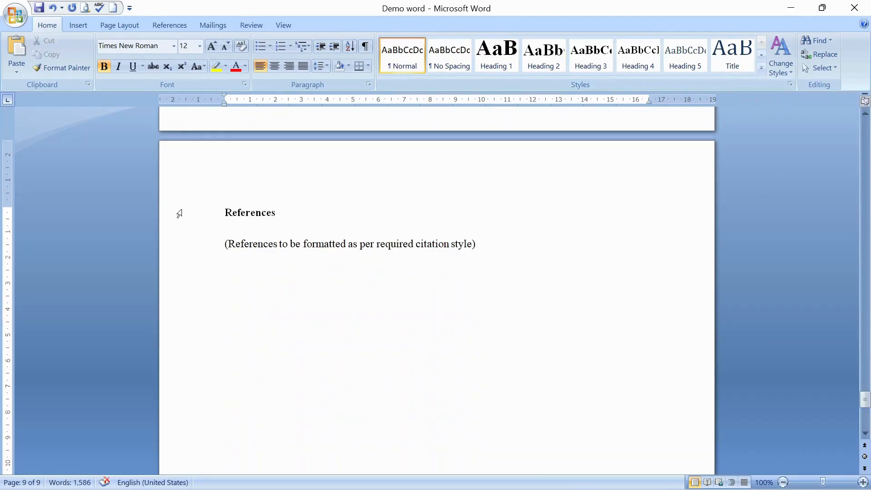
left_click(180, 213)
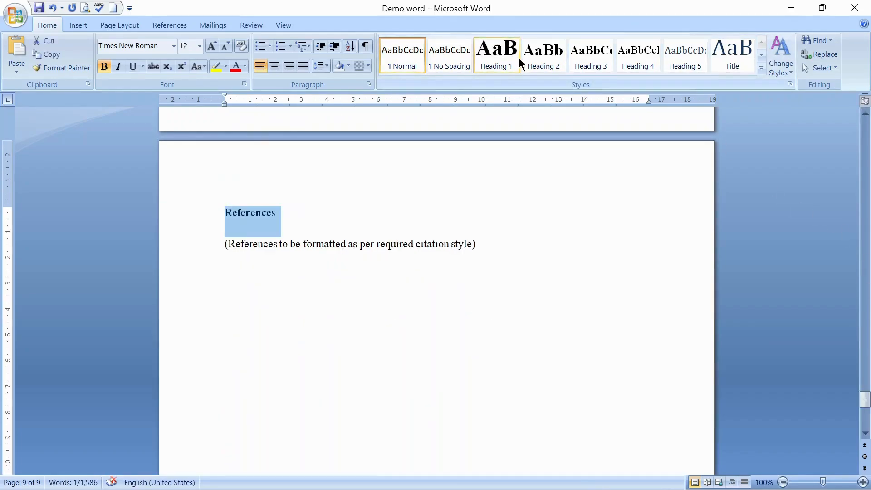
left_click(503, 57)
left_click(502, 56)
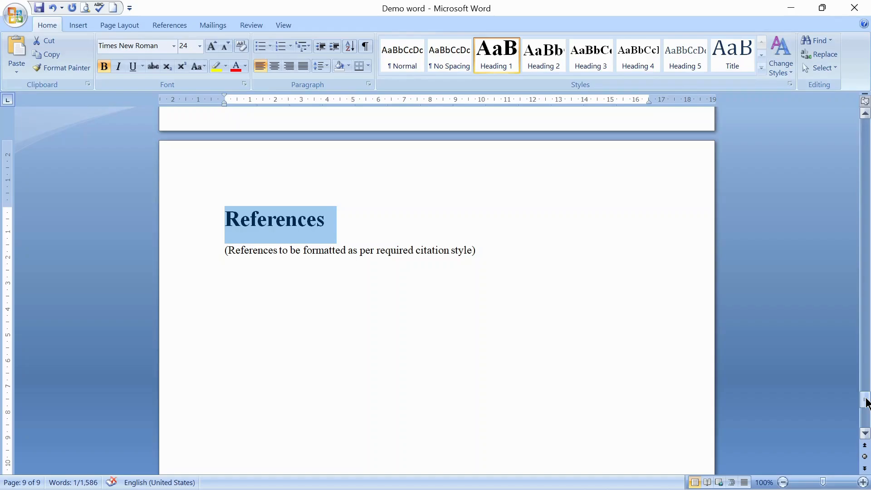
Step: Apply Heading 2 to the "1.1 Background of the Study" and "1.2 Objectives of the Study" subheadings
left_click_drag(866, 401, 866, 124)
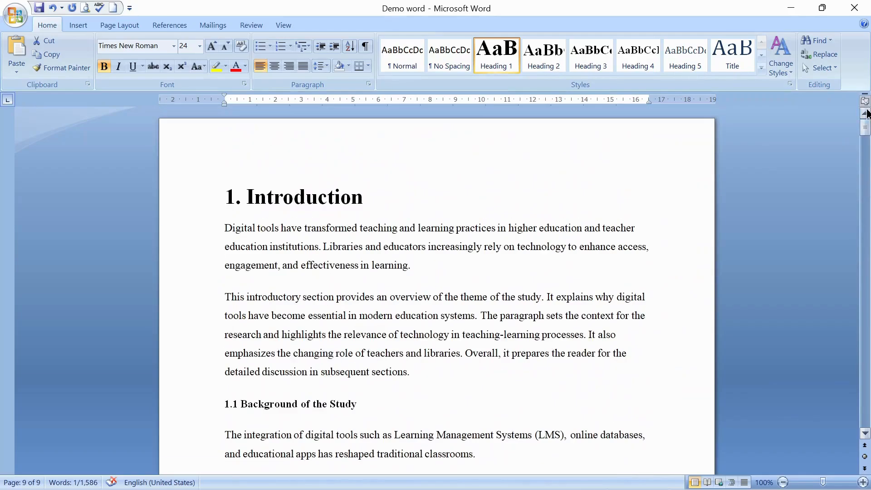
left_click(186, 413)
left_click(524, 63)
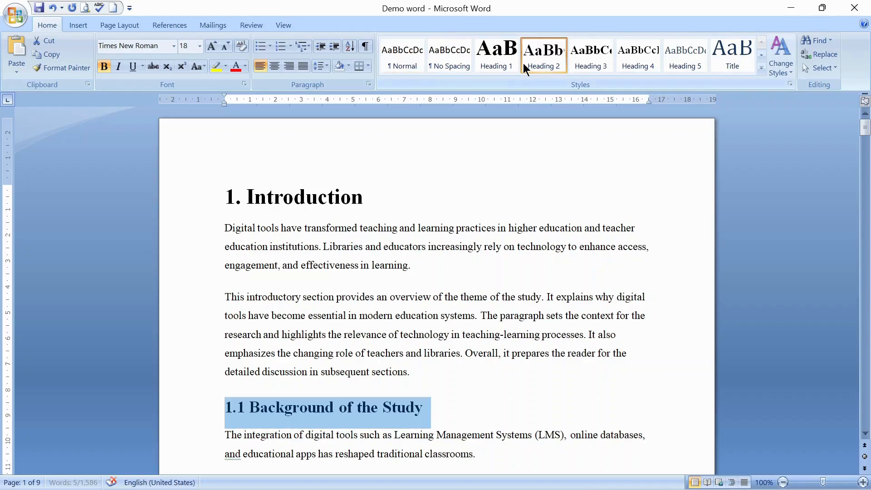
left_click_drag(865, 128, 866, 152)
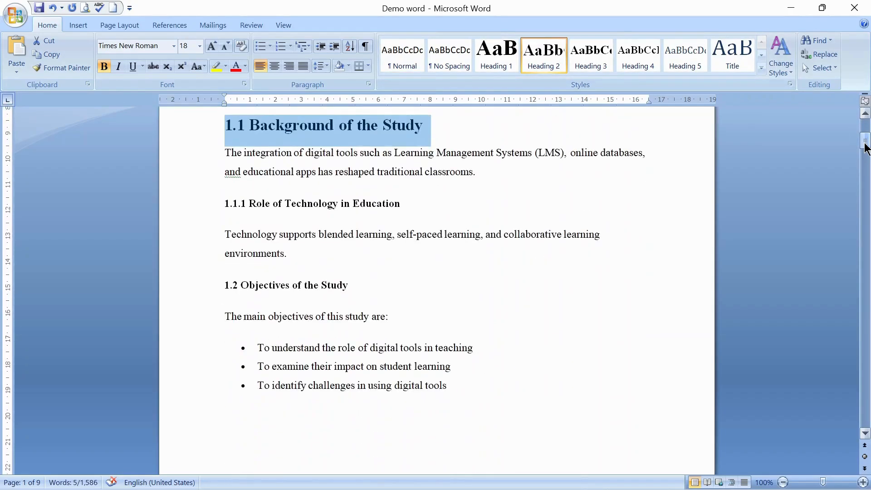
left_click(194, 295)
left_click(553, 60)
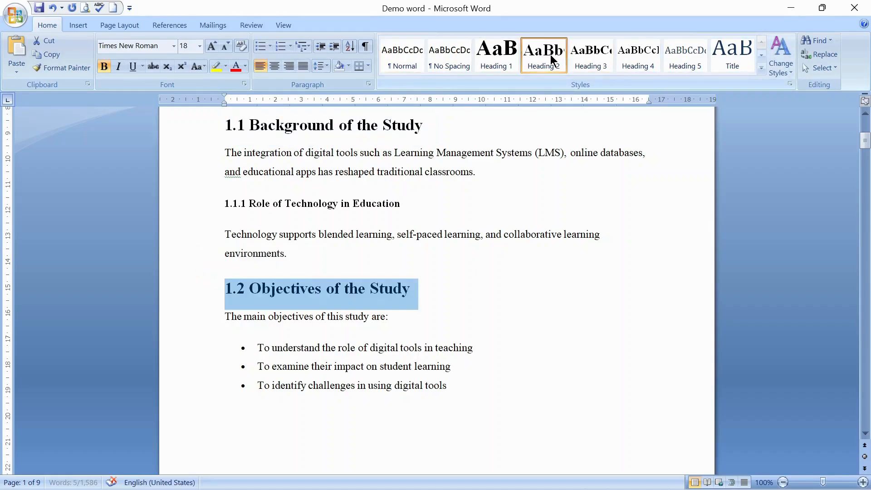
Step: Apply Heading 2 to the "2.1 Studies Related to Digital Learning" and "2.2 Studies Related to Academic Libraries" subheadings
left_click_drag(862, 146, 863, 169)
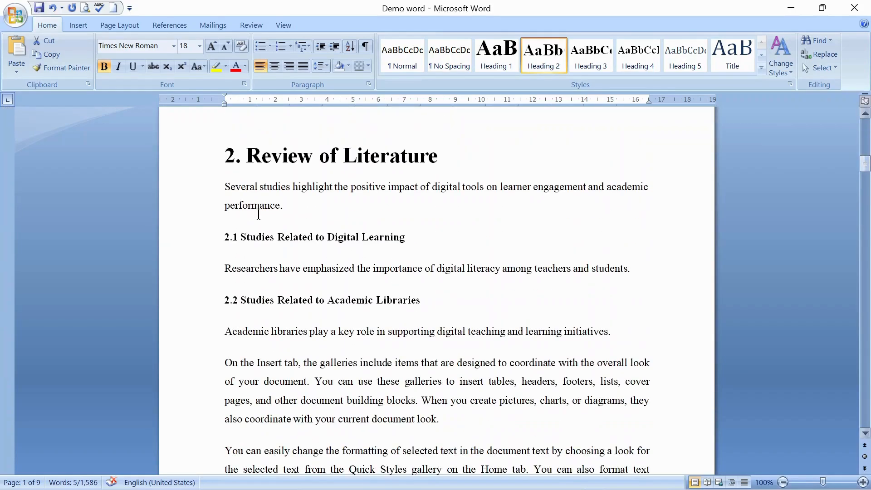
left_click(192, 232)
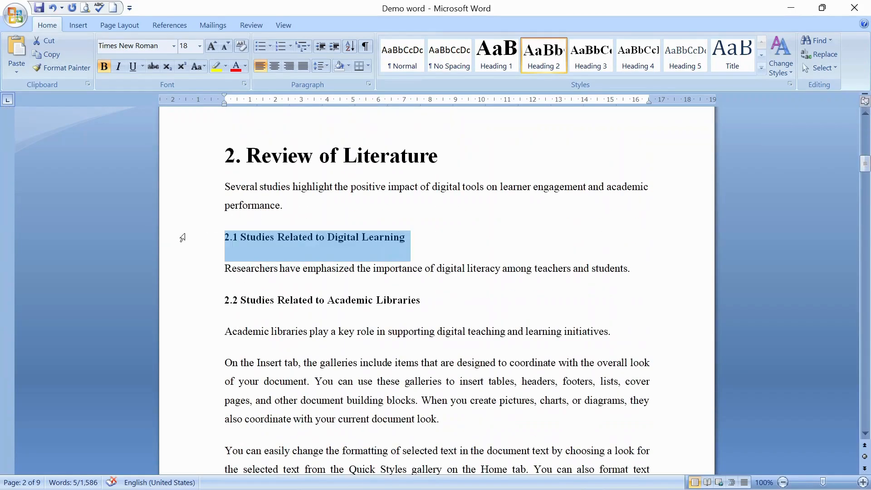
left_click(537, 53)
left_click(176, 301)
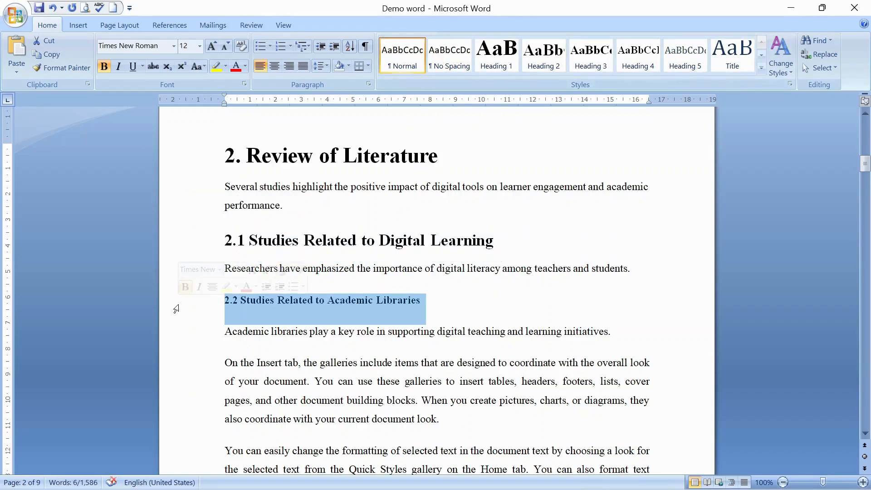
left_click(540, 58)
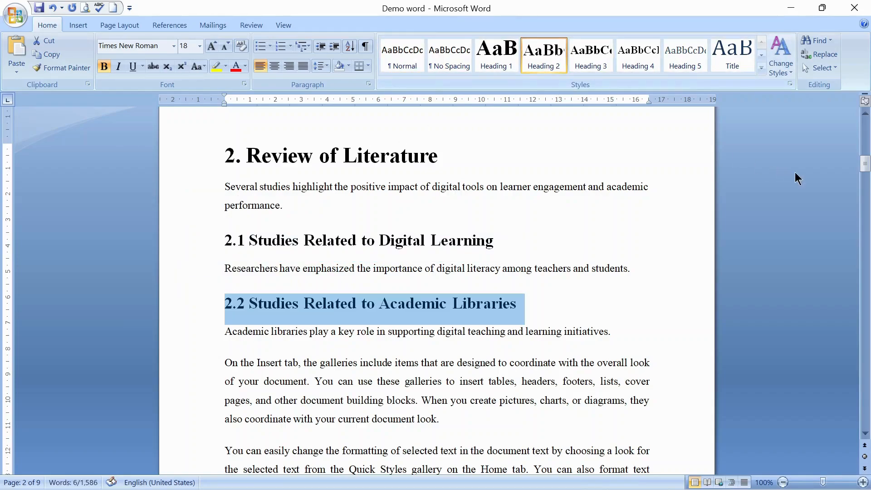
Step: Apply Heading 2 to the "3.1 Research Design" and "3.2 Sample of the Study" subheadings
left_click_drag(864, 164, 864, 209)
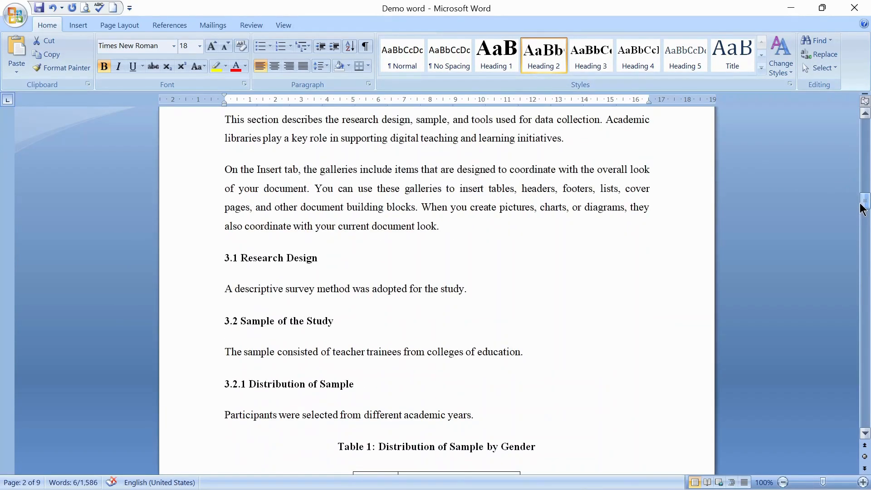
left_click(181, 258)
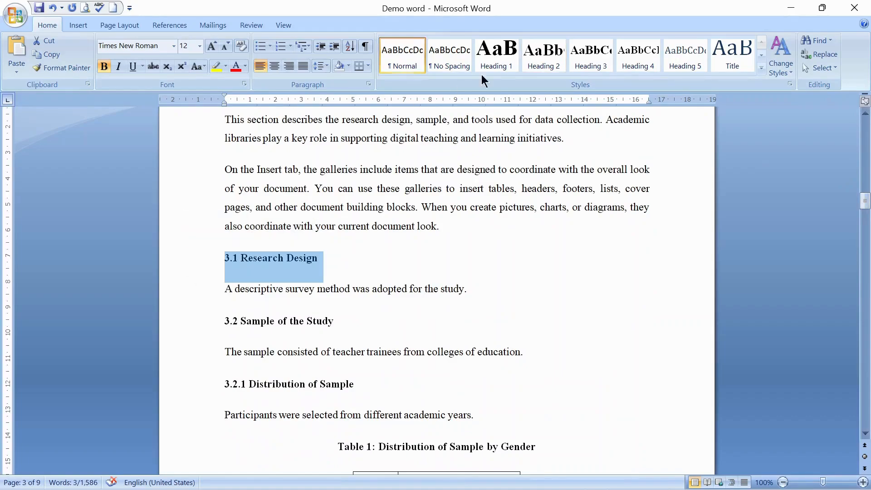
left_click(533, 66)
left_click(183, 323)
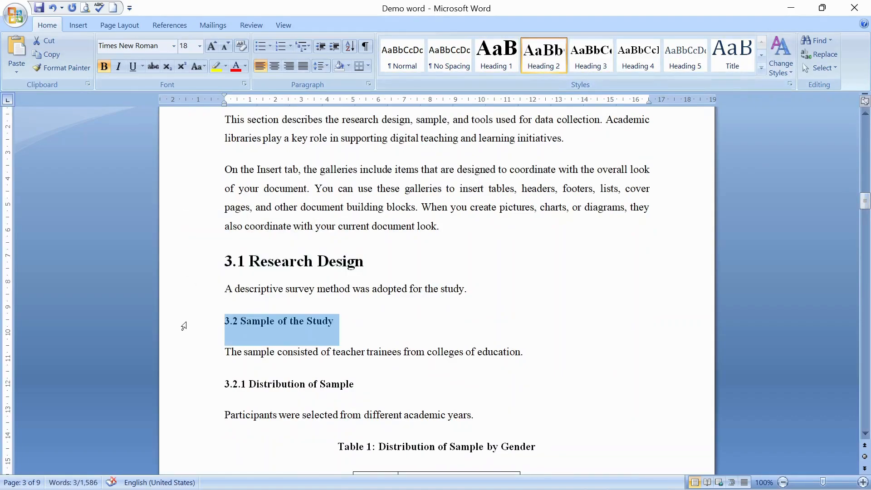
left_click(525, 57)
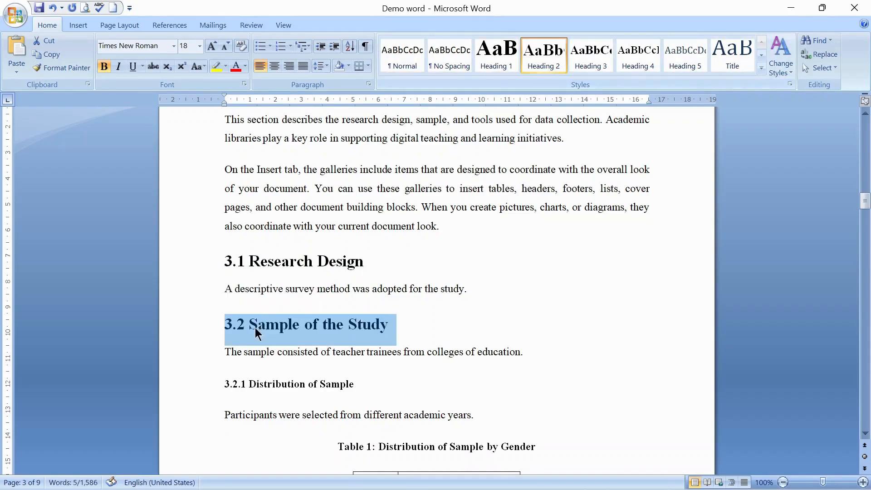
Step: Apply Heading 2 to the "3.3 Tools for Data Collection" subheading
left_click(197, 391)
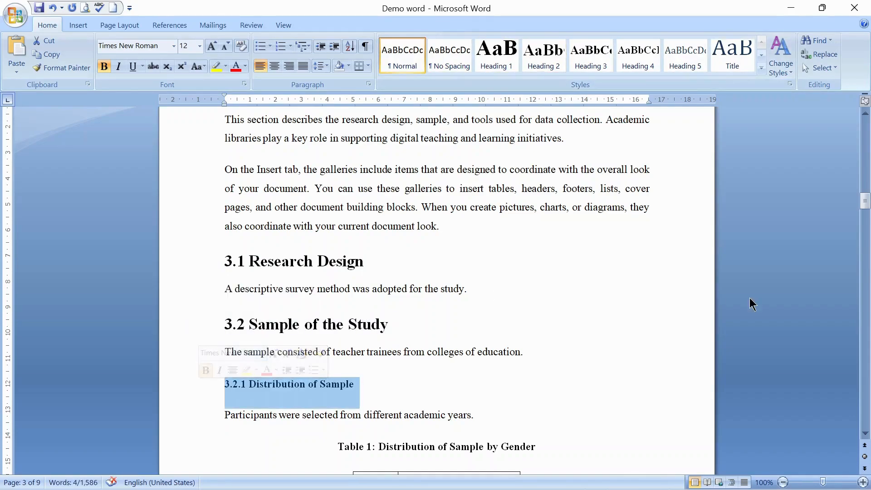
left_click_drag(866, 202, 868, 225)
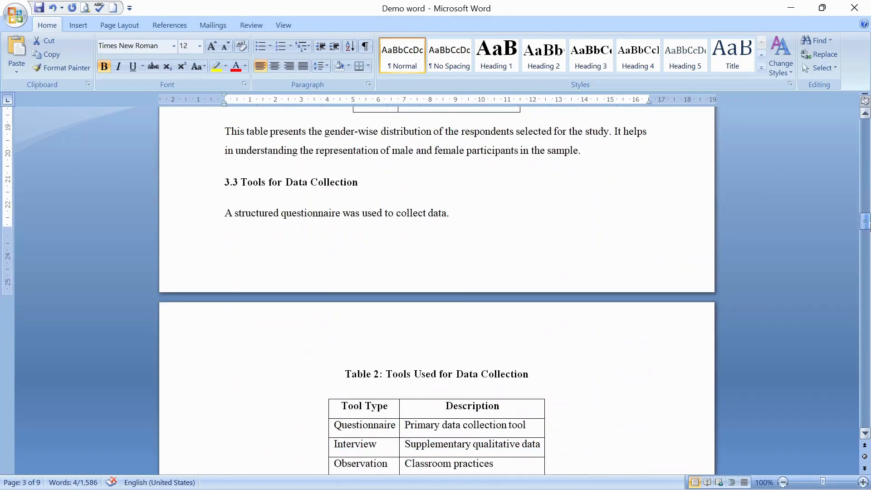
left_click(197, 196)
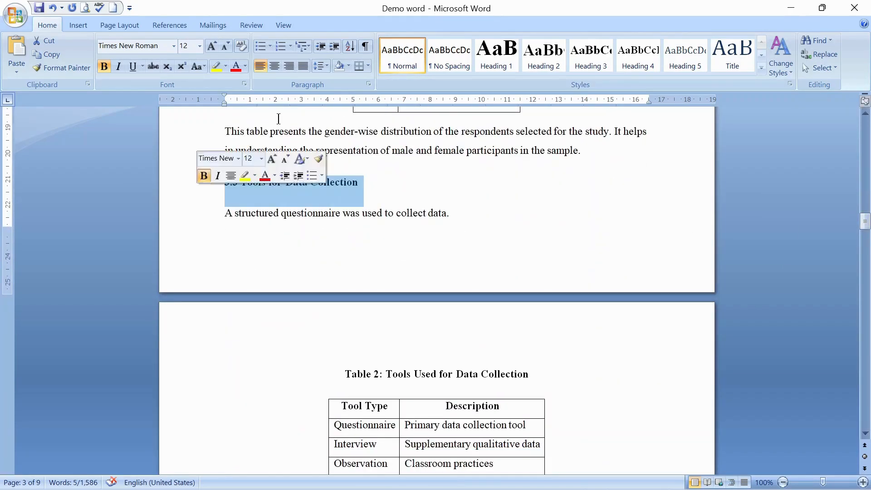
left_click(537, 58)
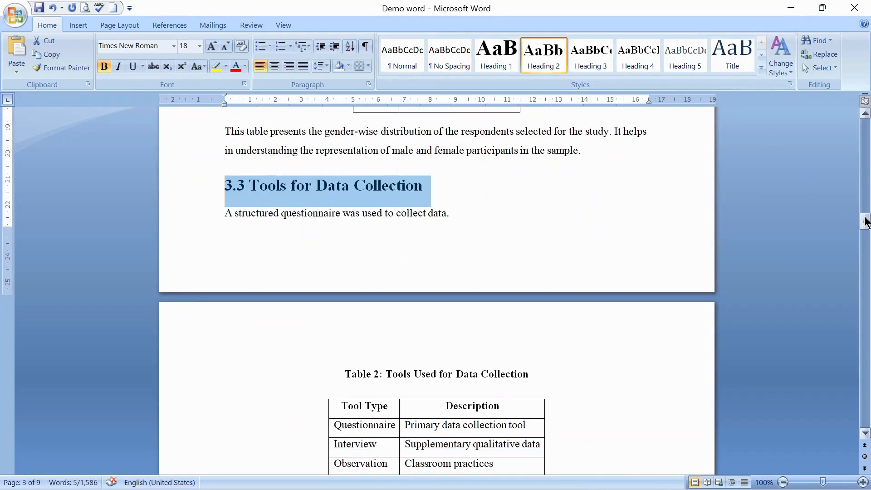
Step: Apply Heading 2 to the "4.1 Use of Digital Tools by Students" and "4.2 Challenges in Using Digital Tools" subheadings
left_click_drag(865, 221, 863, 268)
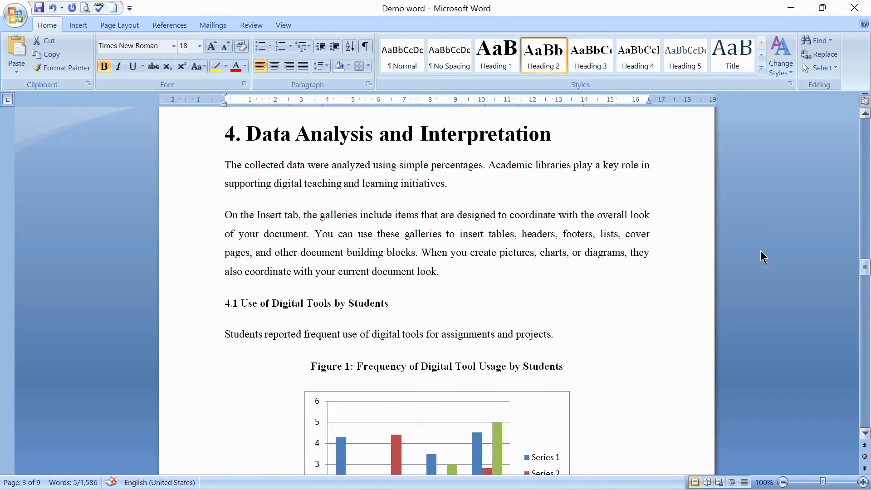
left_click(184, 305)
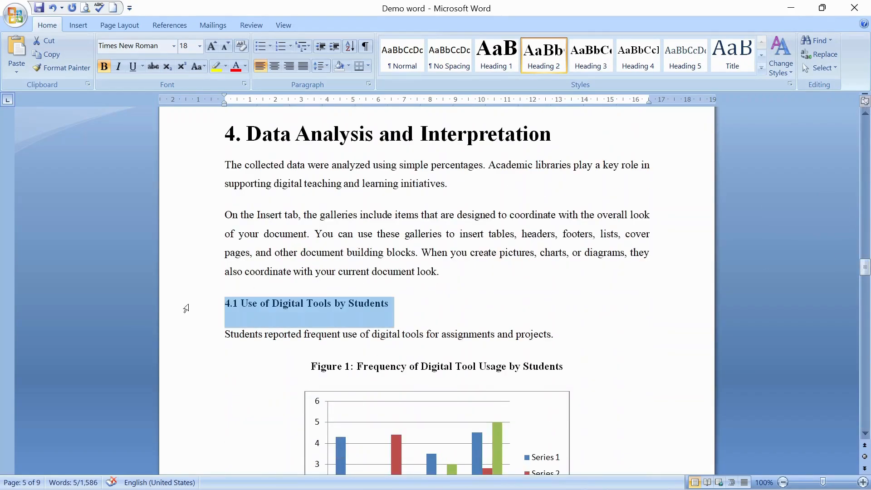
left_click(544, 54)
left_click_drag(865, 271, 865, 287)
left_click(212, 213)
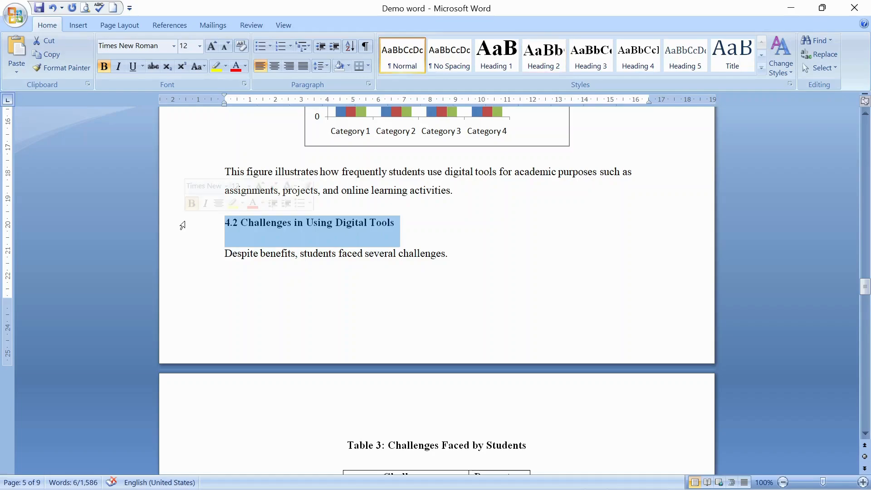
left_click(537, 69)
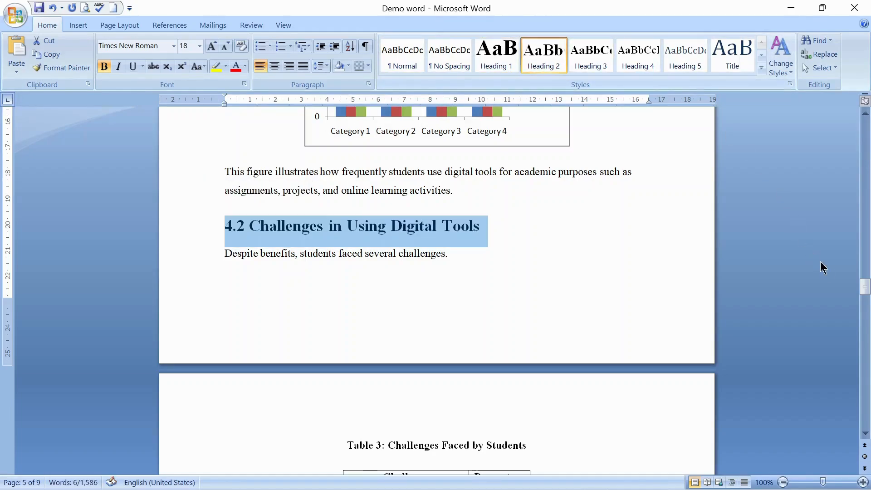
Step: Apply Heading 2 to the "5.1 Key Observations" subheading
left_click_drag(868, 286, 866, 350)
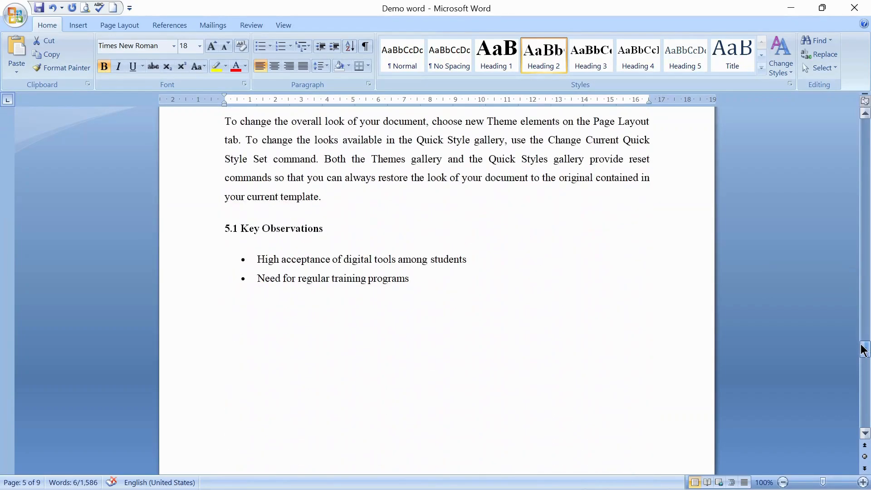
left_click(185, 224)
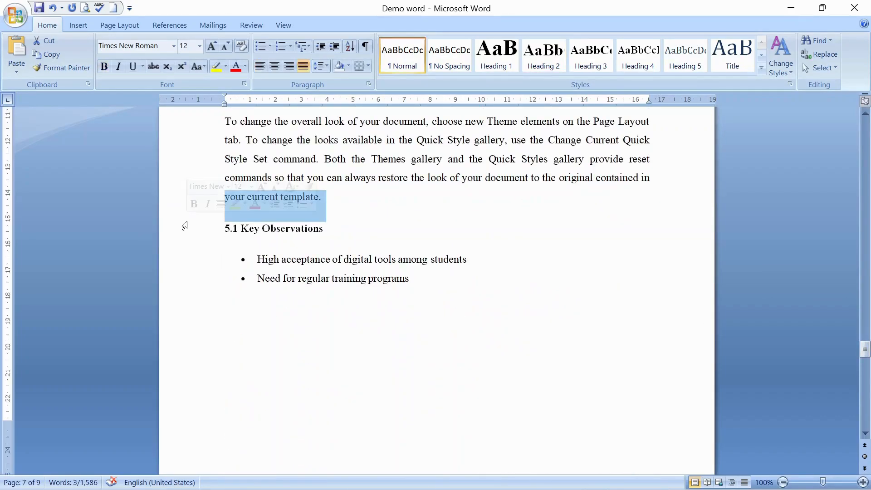
left_click(184, 227)
left_click(534, 59)
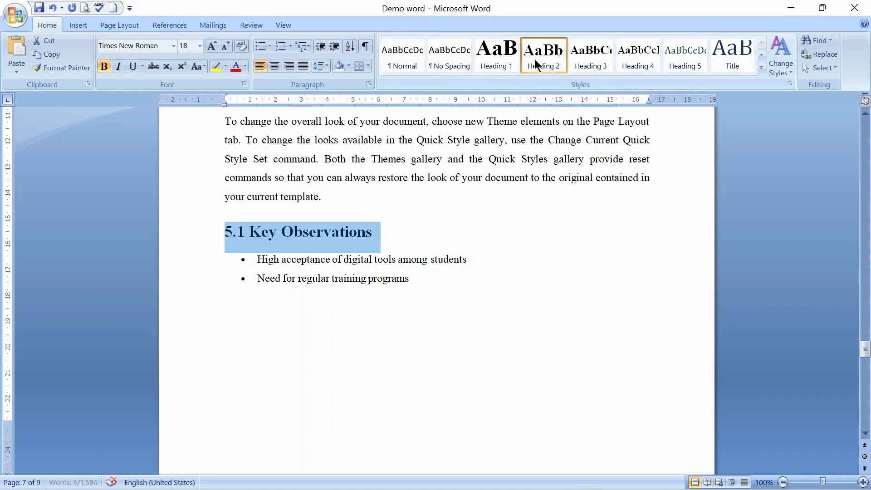
Step: Apply Heading 2 to the "6.1 Suggestions" subheading
left_click_drag(861, 354, 866, 383)
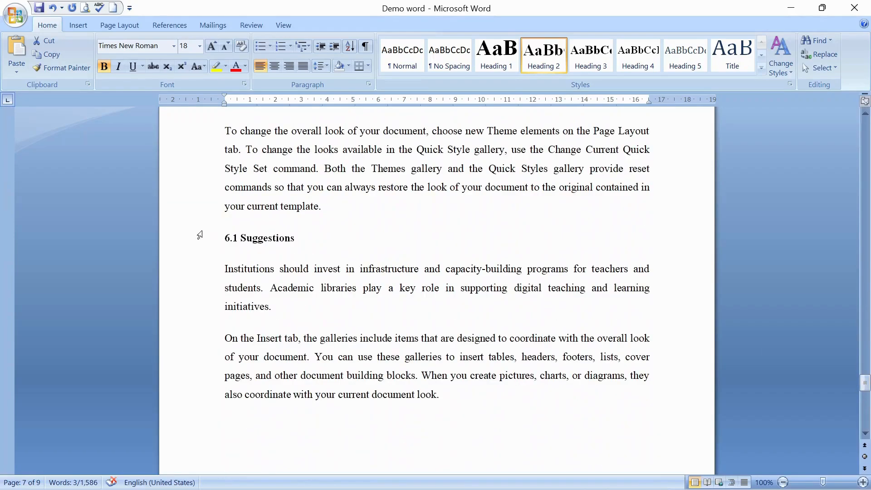
left_click(191, 242)
left_click(542, 54)
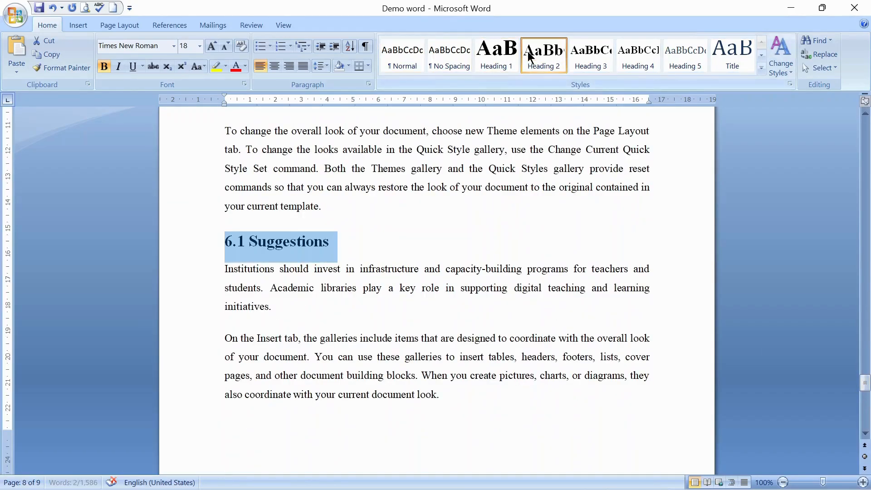
Step: Apply Heading 3 to the "1.1.1 Role of Technology in Education" sub-subheading
left_click_drag(864, 372, 867, 397)
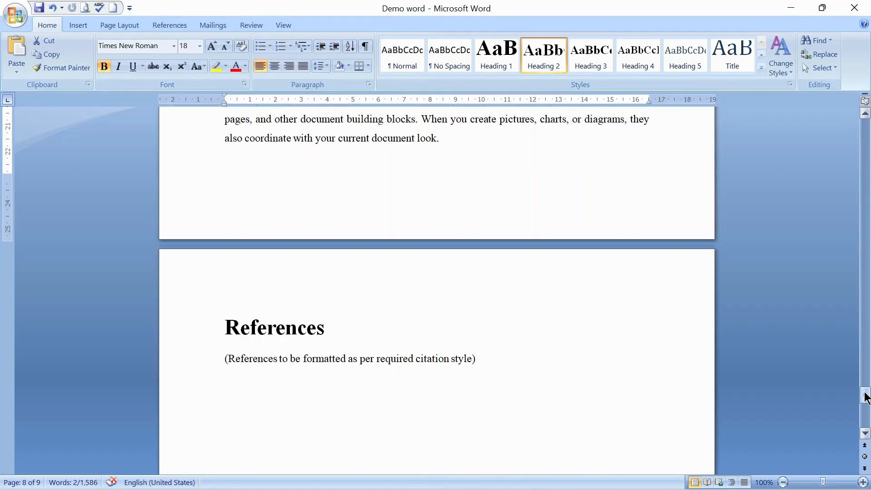
left_click_drag(865, 396, 866, 136)
left_click(198, 231)
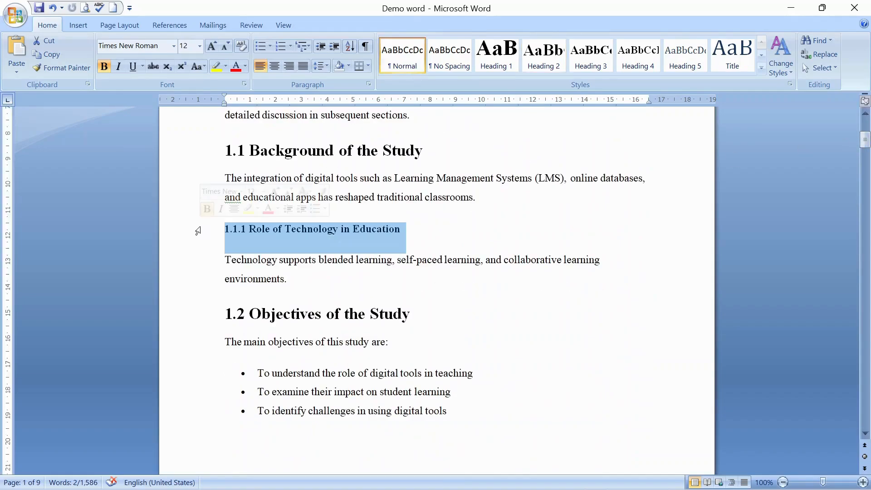
left_click(583, 54)
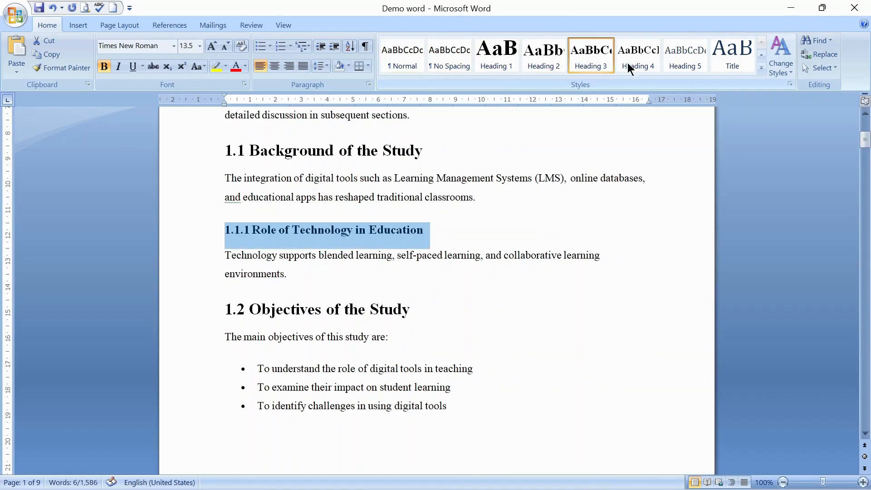
Step: Apply Heading 3 to the "3.2.1 Distribution of Sample" sub-subheading
left_click_drag(866, 144, 865, 212)
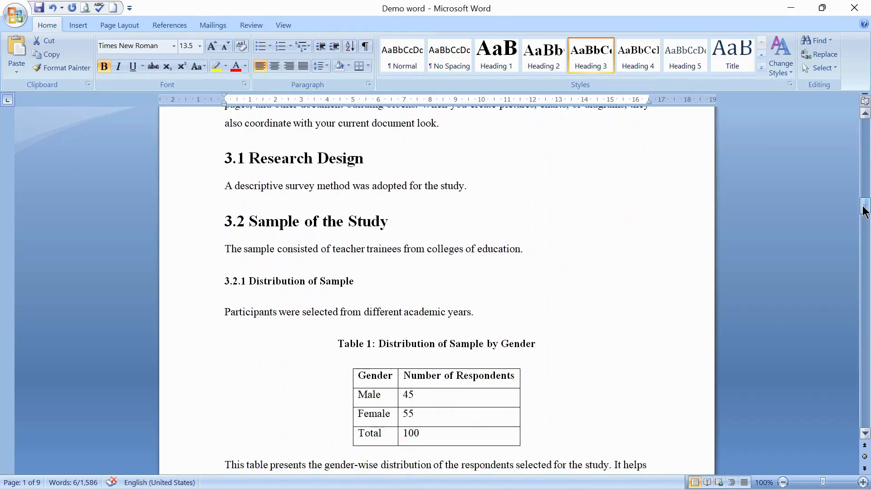
left_click(186, 289)
left_click(586, 61)
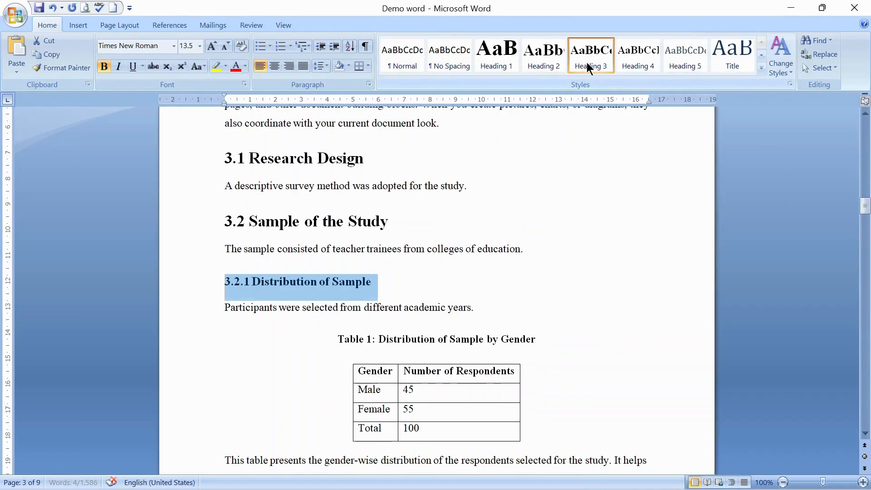
Step: Insert a blank page before the "1. Introduction" heading at the start of the document
left_click(866, 206)
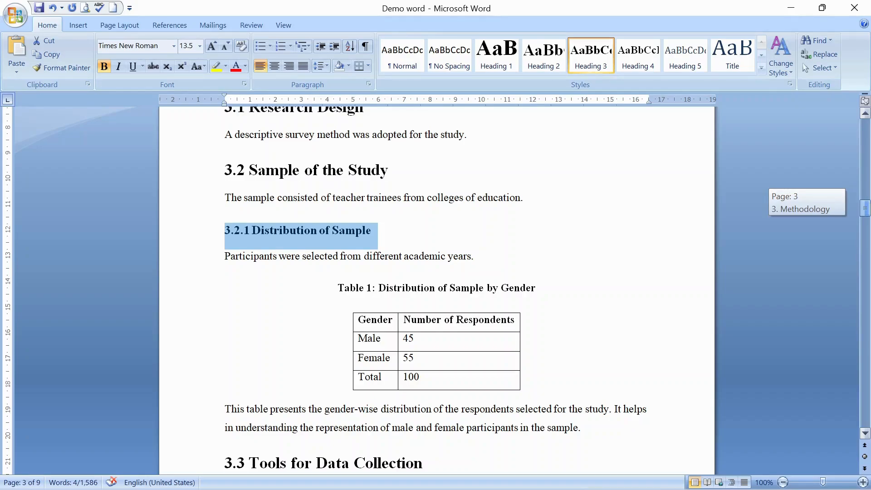
left_click_drag(865, 208, 865, 128)
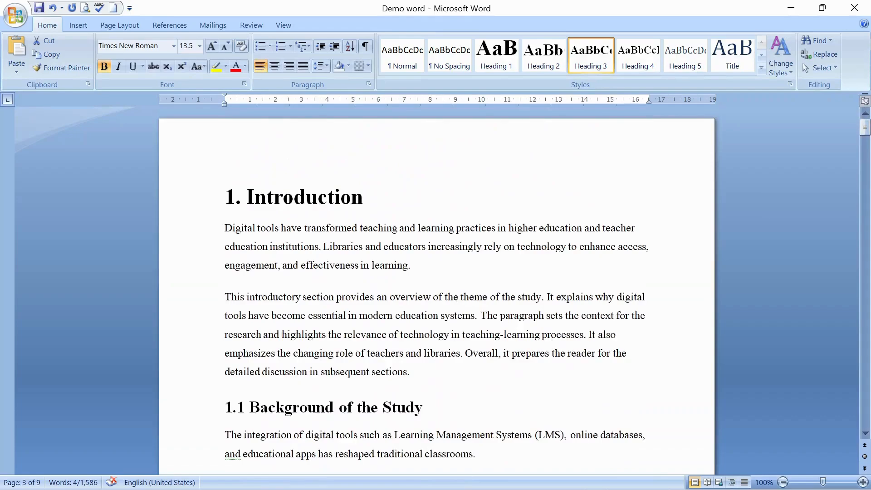
left_click(242, 184)
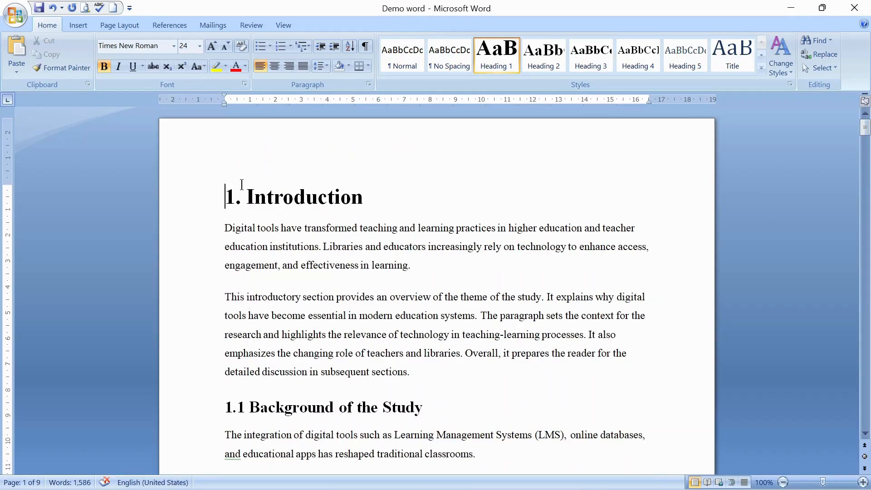
left_click(76, 22)
left_click(43, 66)
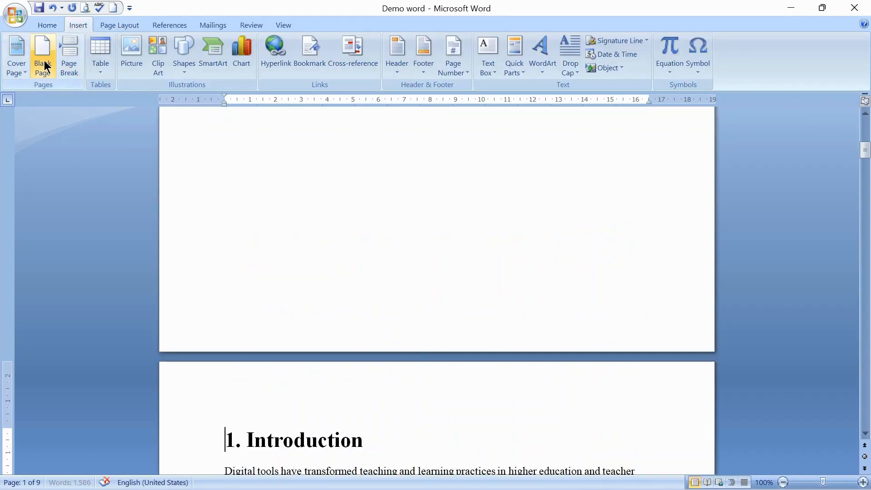
Step: Insert an Automatic Table 1 table of contents on the new blank first page
left_click_drag(866, 150, 866, 123)
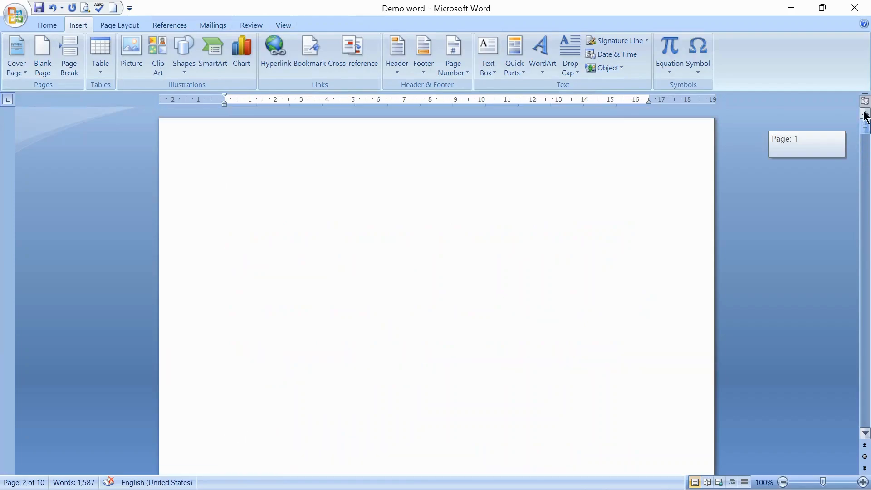
left_click(250, 177)
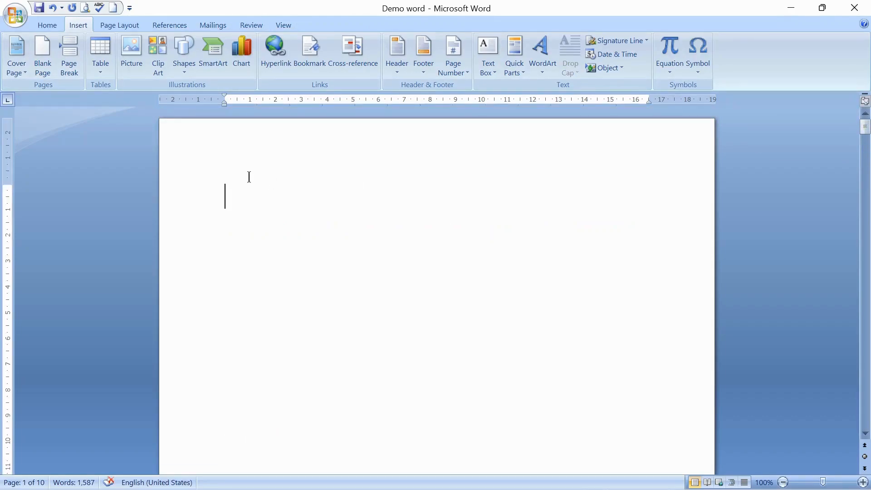
left_click(168, 26)
left_click(26, 58)
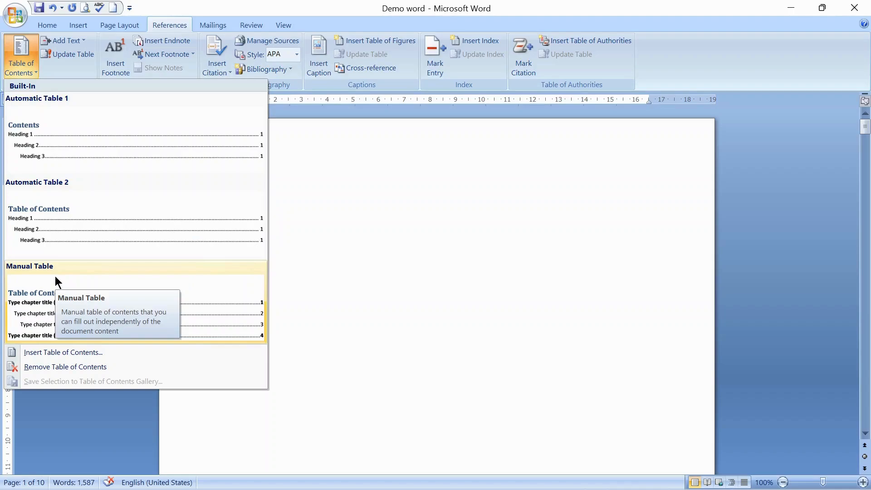
left_click(93, 143)
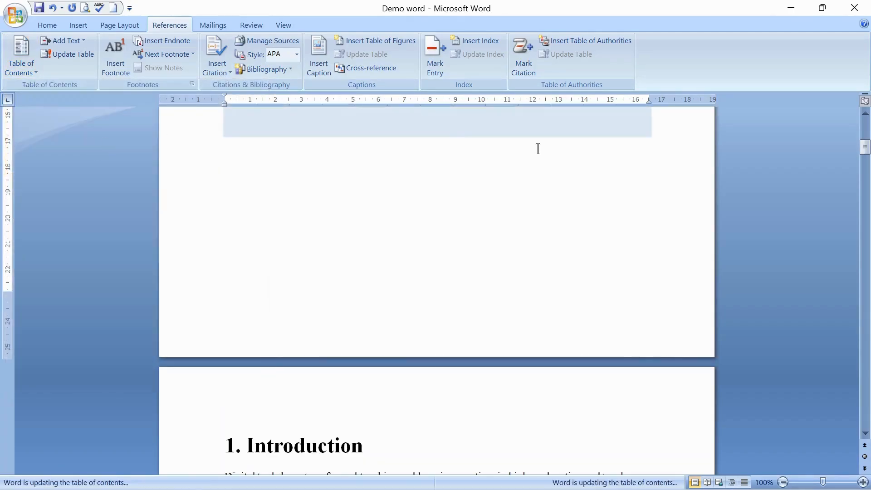
Step: Center the "Contents" title of the table of contents
mouse_move(867, 135)
left_mouse_down()
mouse_move(866, 160)
mouse_move(869, 129)
left_mouse_up()
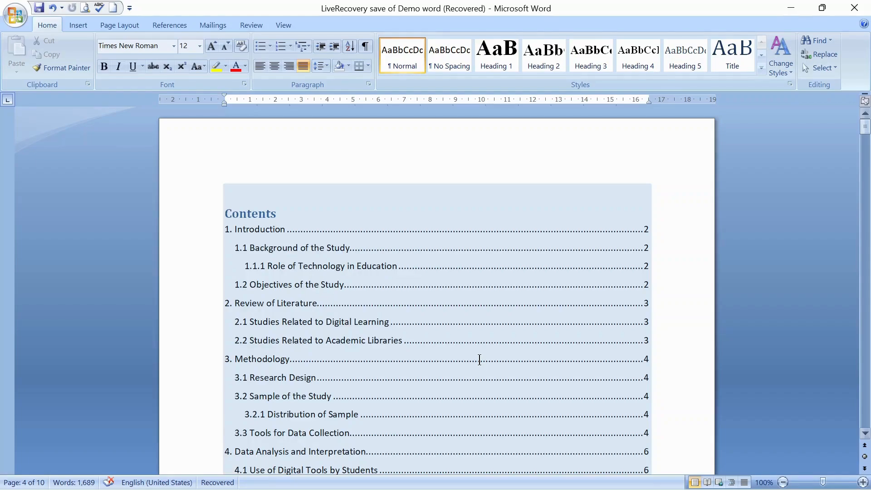
left_click(305, 200)
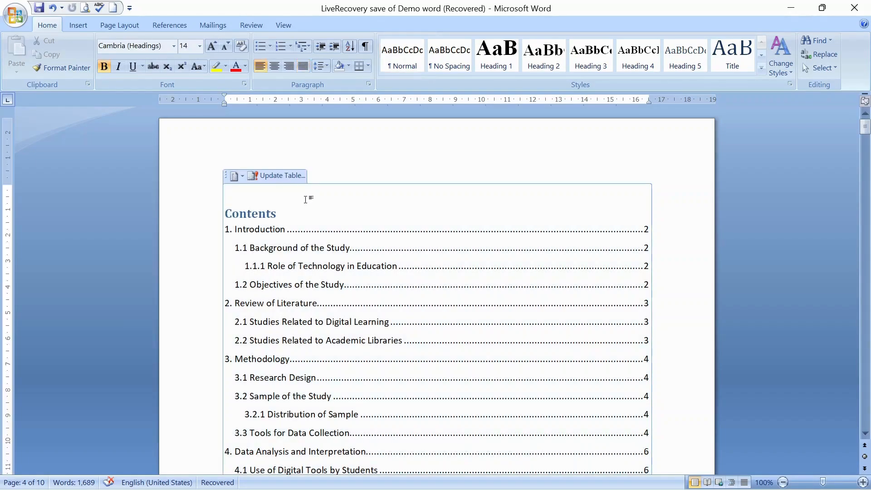
left_click(286, 178)
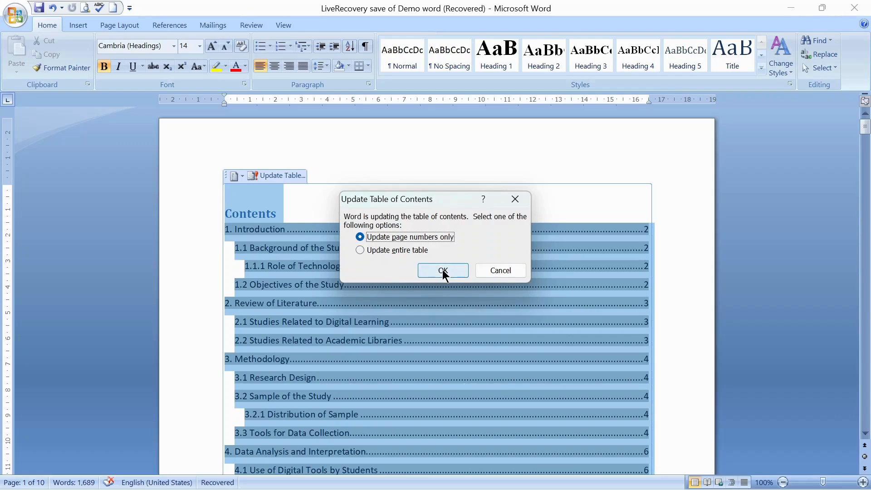
left_click(516, 199)
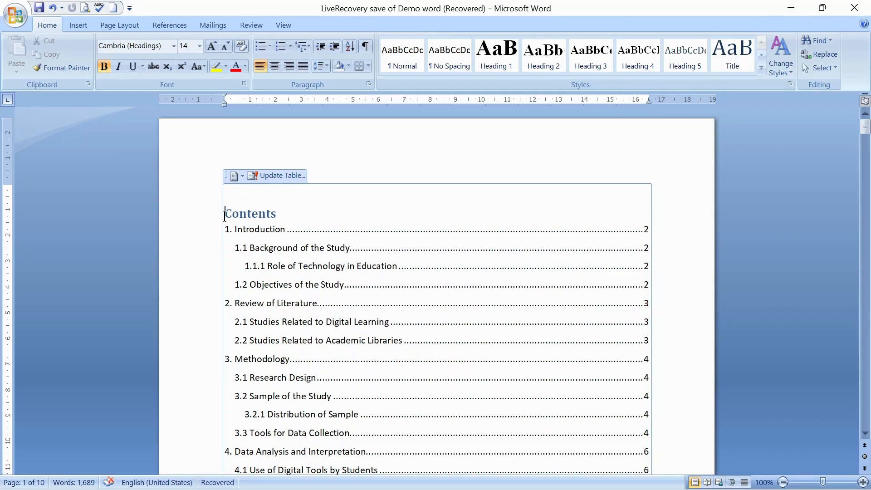
left_click(278, 63)
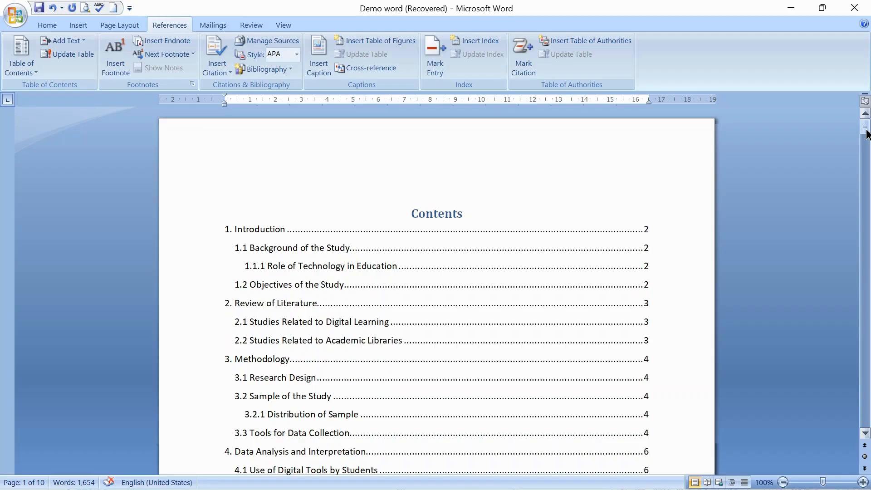
Step: Add a caption "Figure 1: Digital Tool usage" below the chart in section 4.1
left_click_drag(867, 134, 868, 293)
left_click(529, 295)
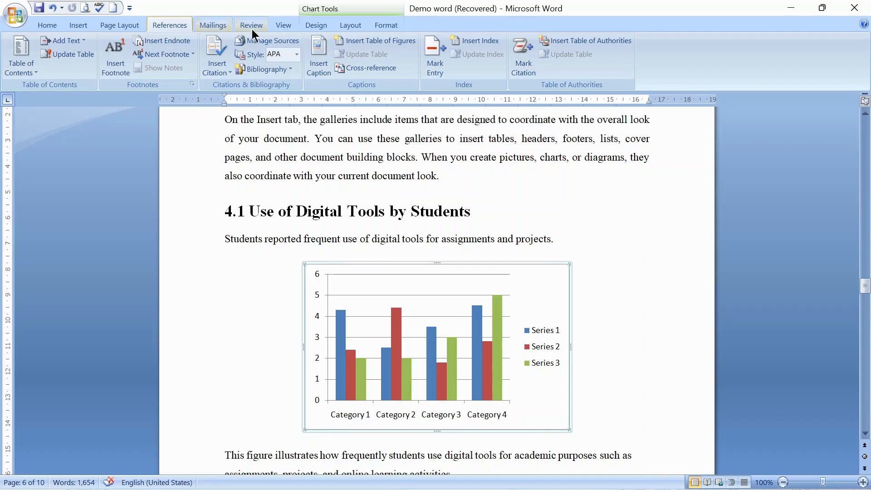
left_click(323, 67)
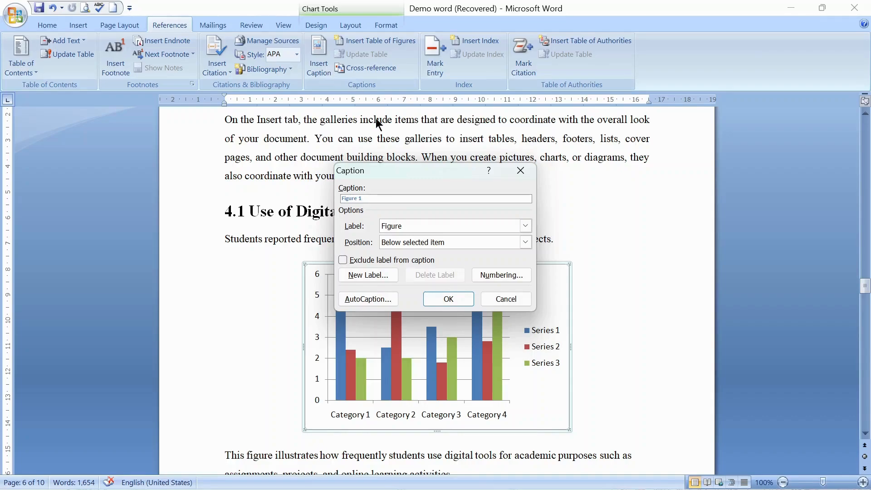
left_click(405, 226)
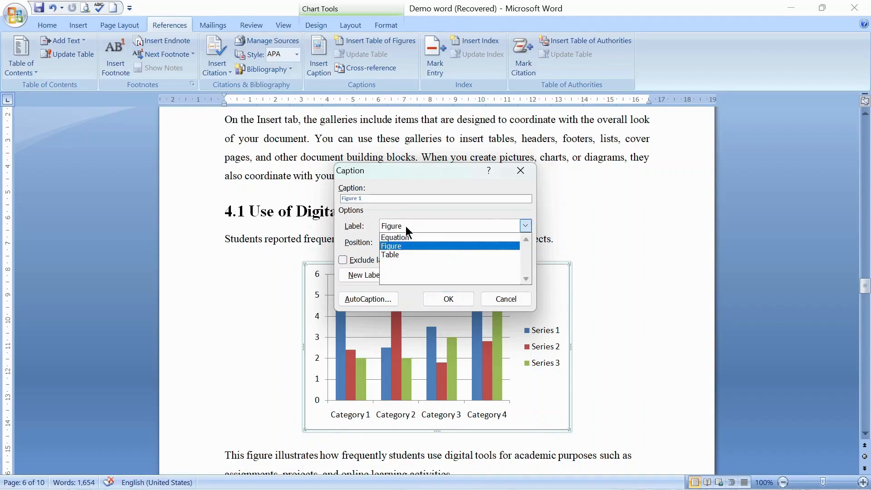
left_click(406, 226)
left_click(375, 199)
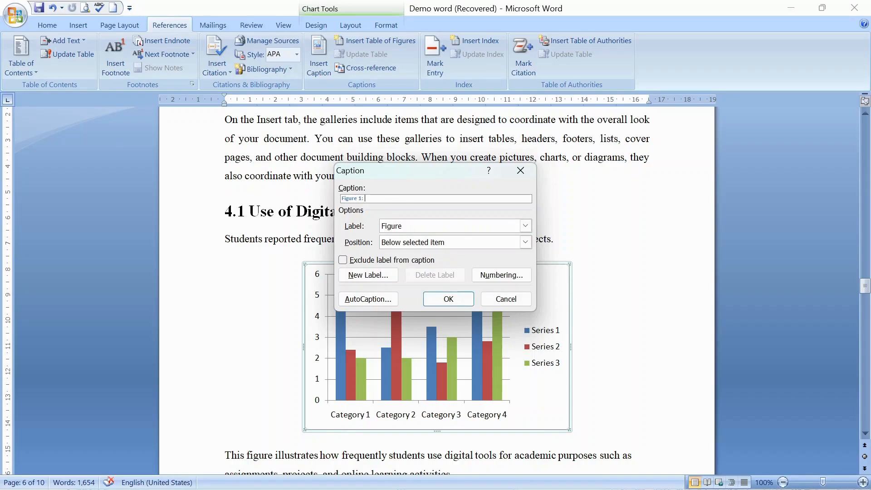
type(": Digital Tool usage")
left_click(448, 299)
Step: Add a caption "Figure 2: Challenges in Using Digital Tools" below the challenges chart
left_click_drag(864, 291, 864, 315)
left_click(435, 297)
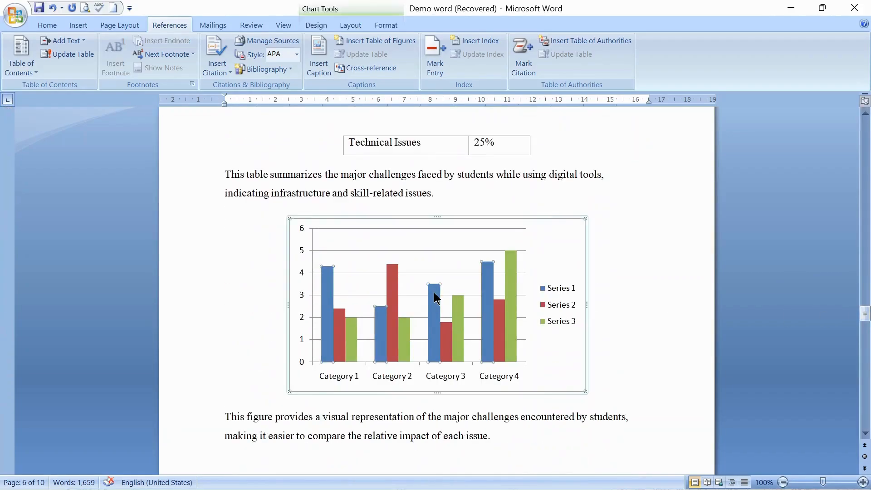
left_click(318, 58)
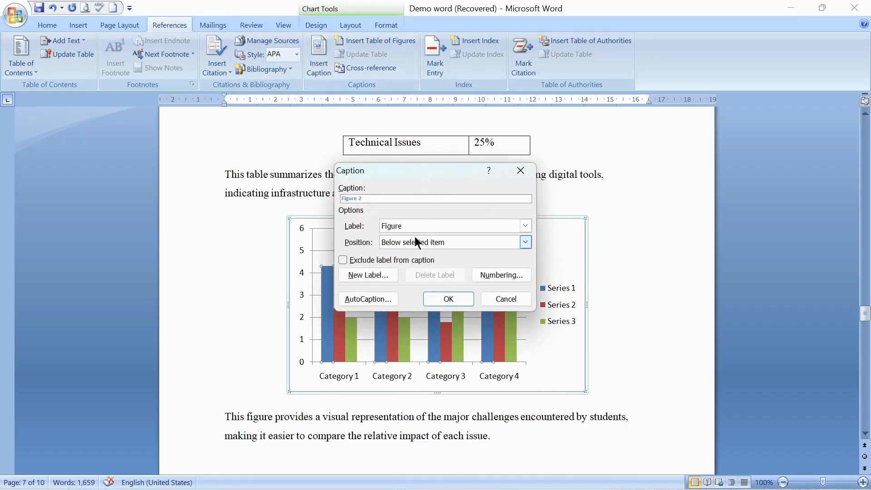
left_click(414, 241)
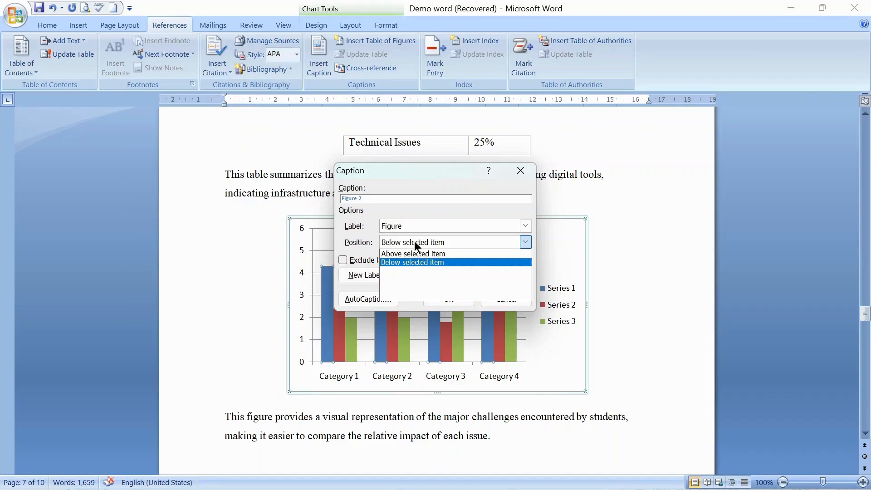
left_click(415, 241)
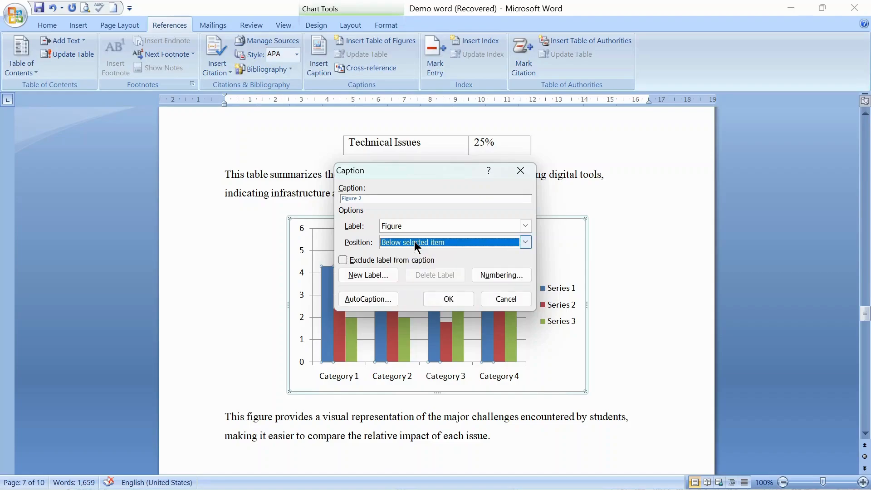
left_click(369, 200)
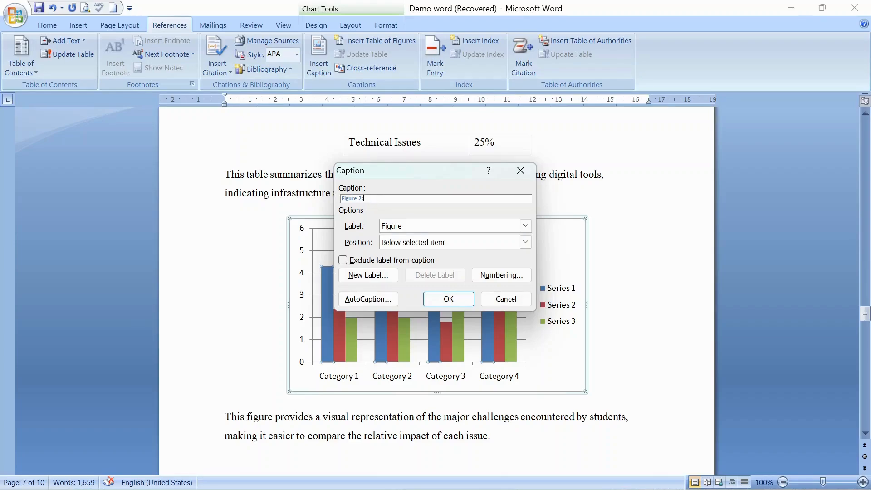
type(": Challenges in Using Digital Tools")
left_click(456, 301)
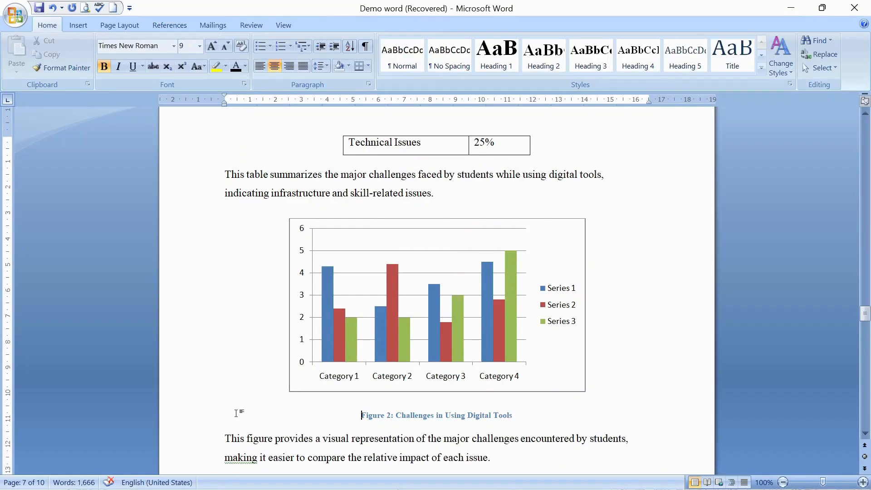
Step: Format the "Figure 2: Challenges in Using Digital Tools" caption as Times New Roman, 12 pt, black text
left_click_drag(362, 415, 516, 418)
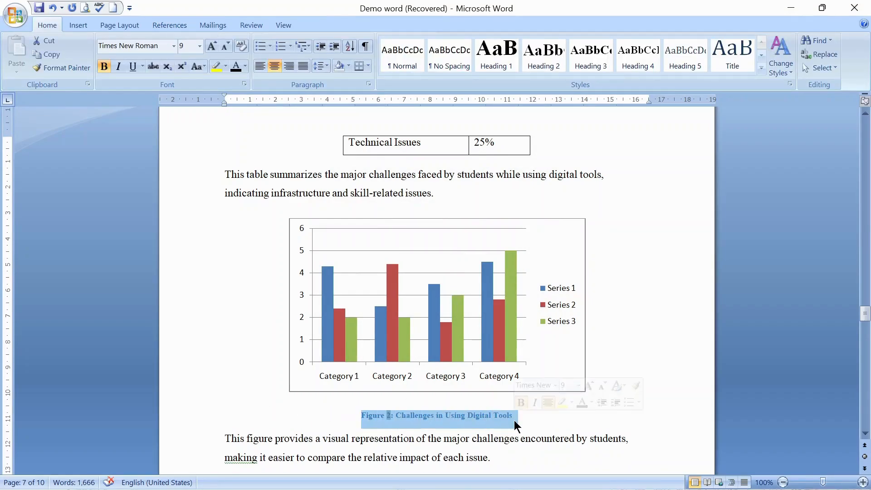
left_click(173, 46)
left_click(141, 118)
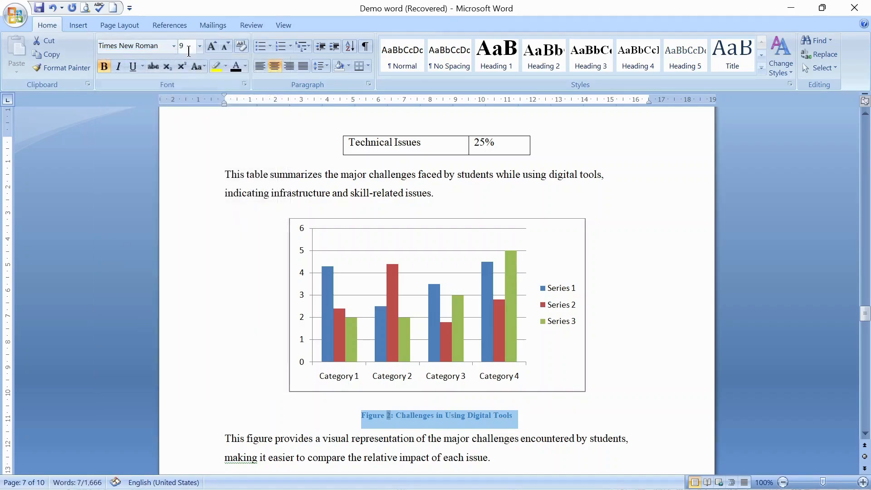
left_click(201, 46)
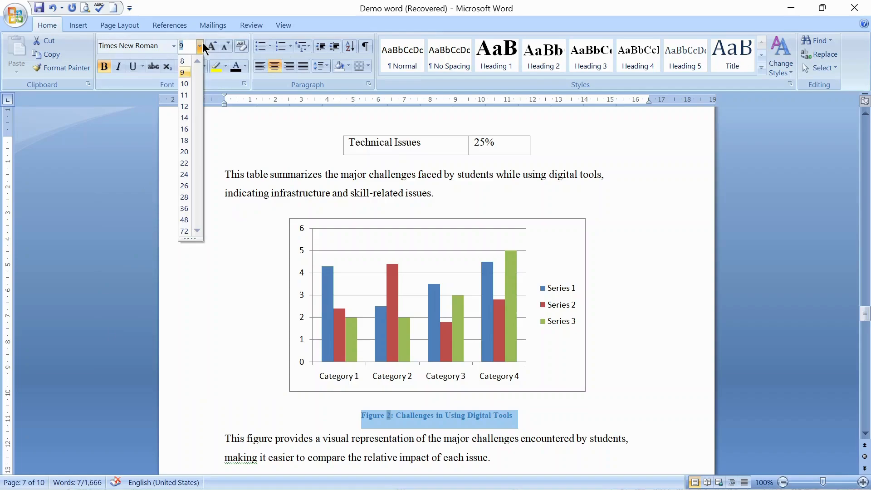
left_click(187, 106)
left_click(236, 67)
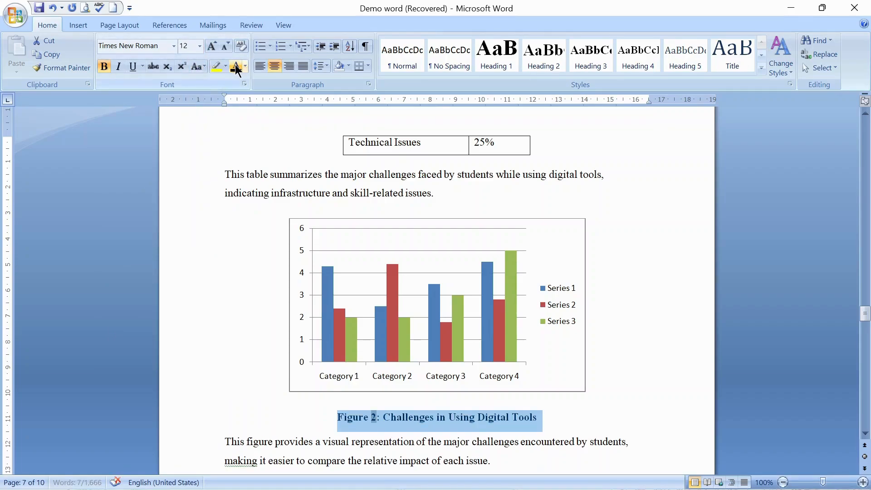
left_click(644, 348)
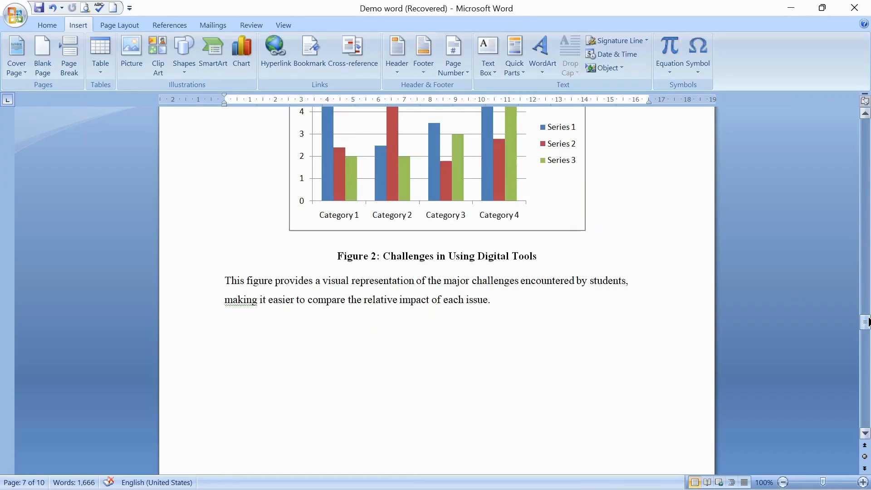
Step: Insert a blank page before the Introduction page, after the table of contents
left_click_drag(867, 321, 858, 96)
left_click_drag(850, 121, 850, 148)
left_click(254, 363)
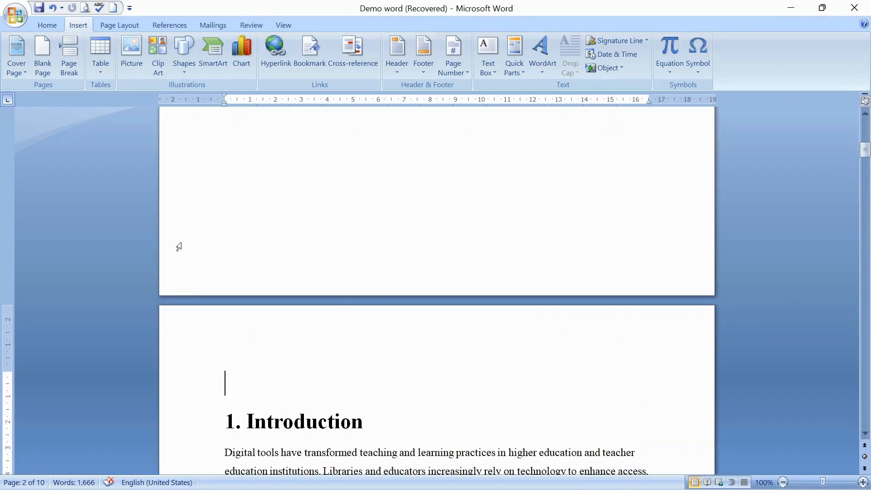
left_click(42, 65)
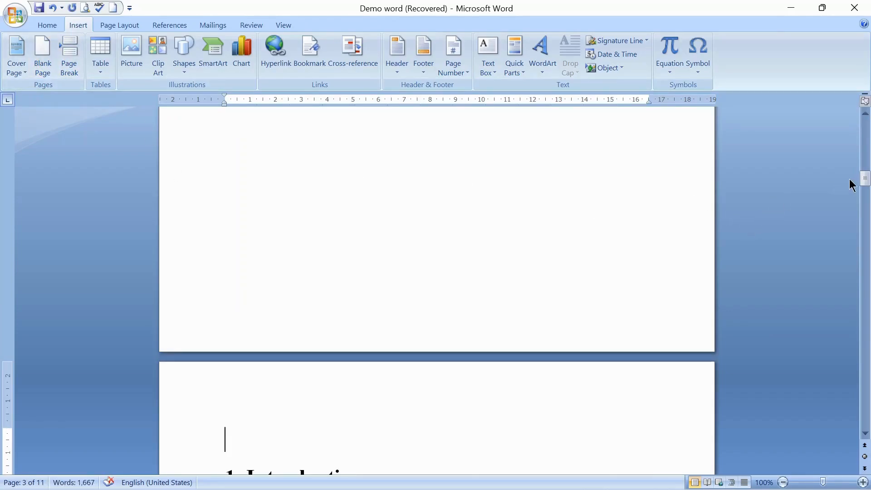
Step: Insert a table of figures on the new blank page, using the dotted tab leader and the Figure caption label
left_click_drag(863, 176, 861, 152)
left_click(247, 327)
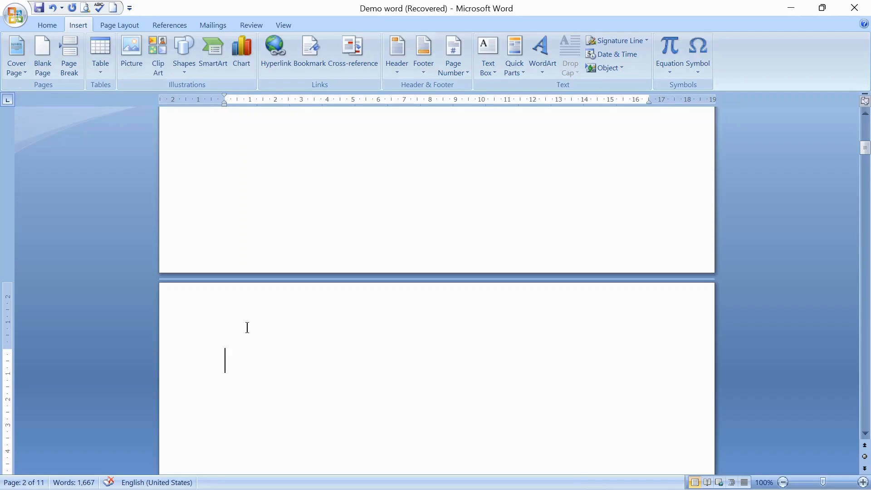
left_click(168, 28)
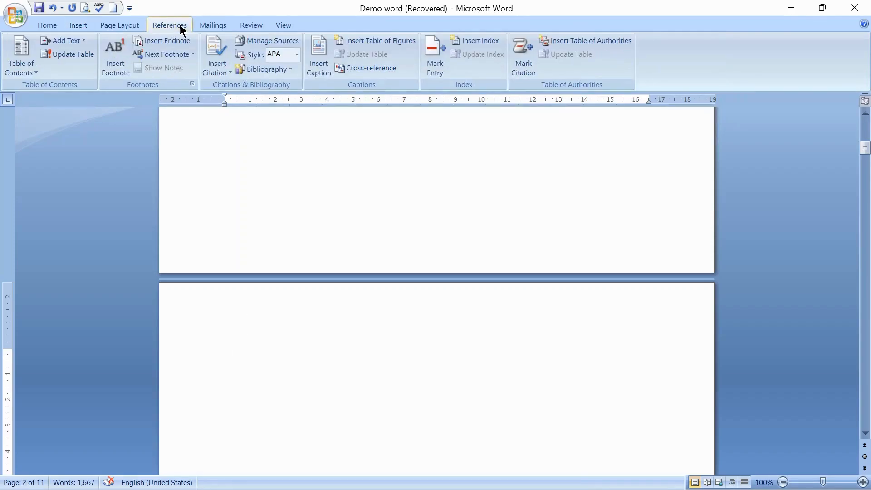
left_click(402, 40)
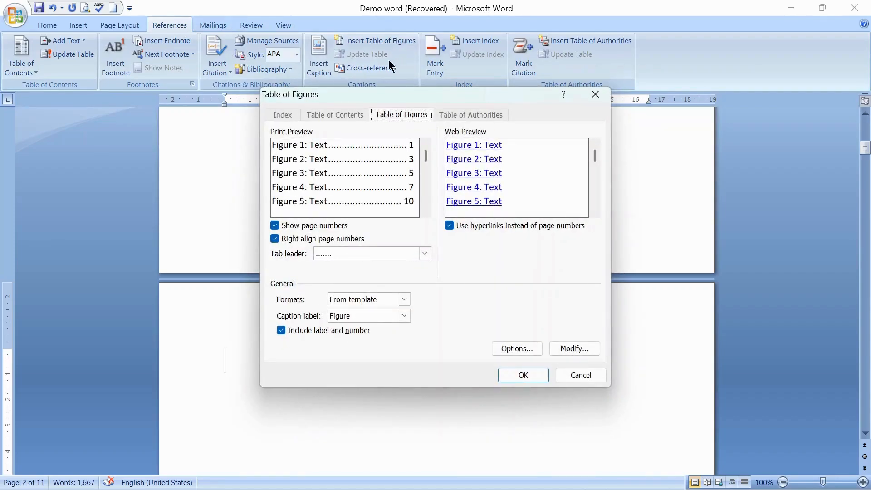
left_click(425, 254)
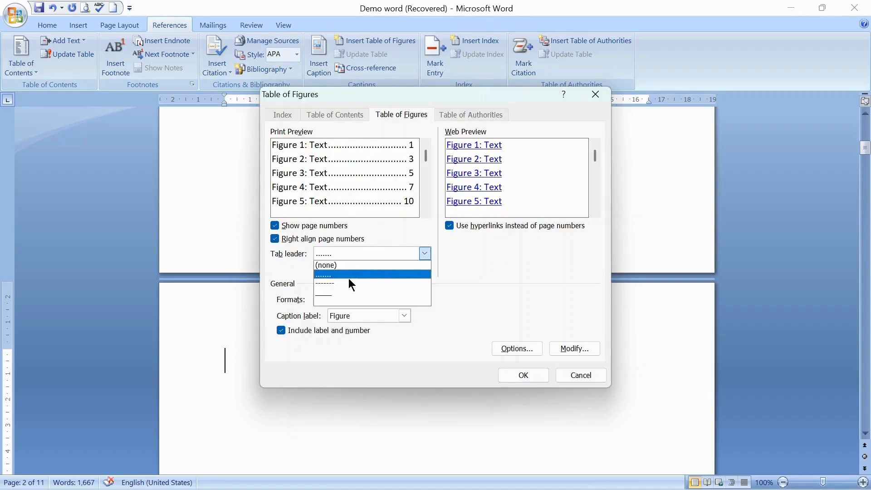
left_click(333, 273)
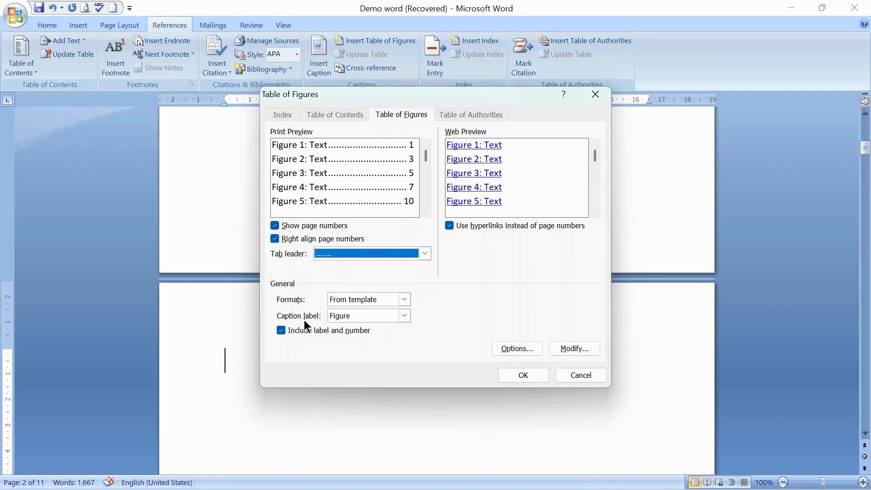
left_click(404, 316)
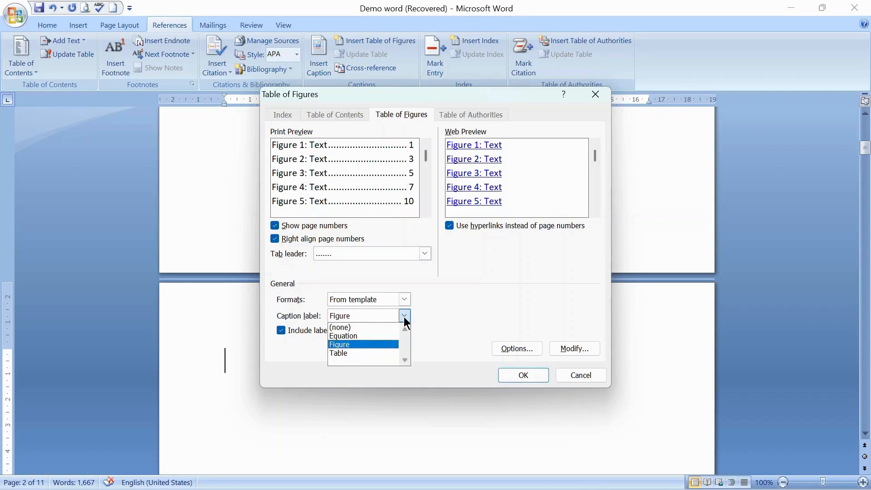
left_click(404, 316)
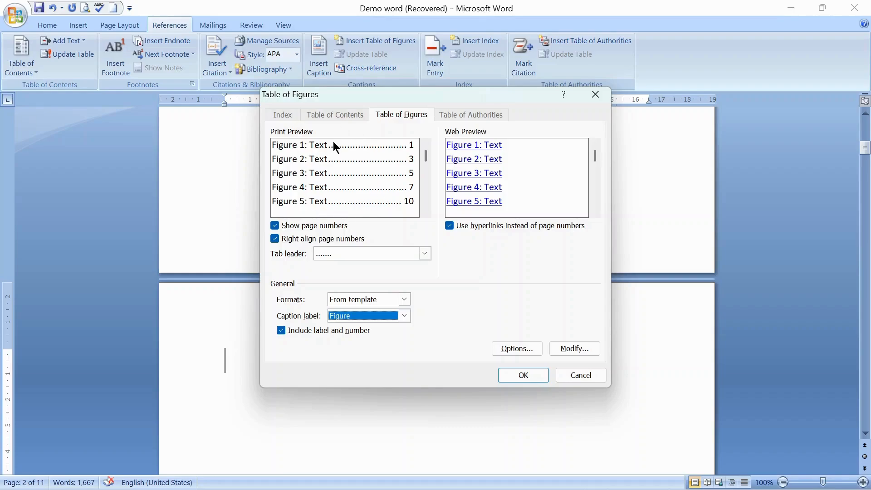
left_click(529, 381)
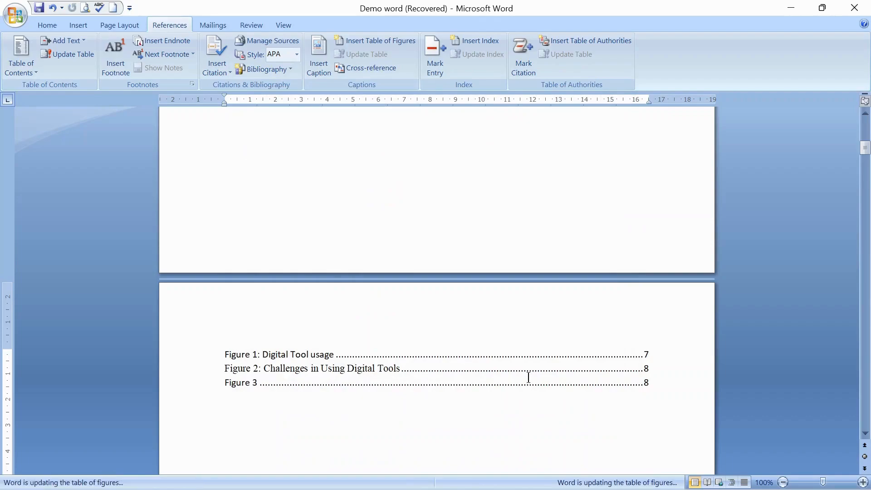
Step: Add the title "Table of Figures" on a new line above the list of figures
left_click(223, 353)
key("Return")
left_click(285, 348)
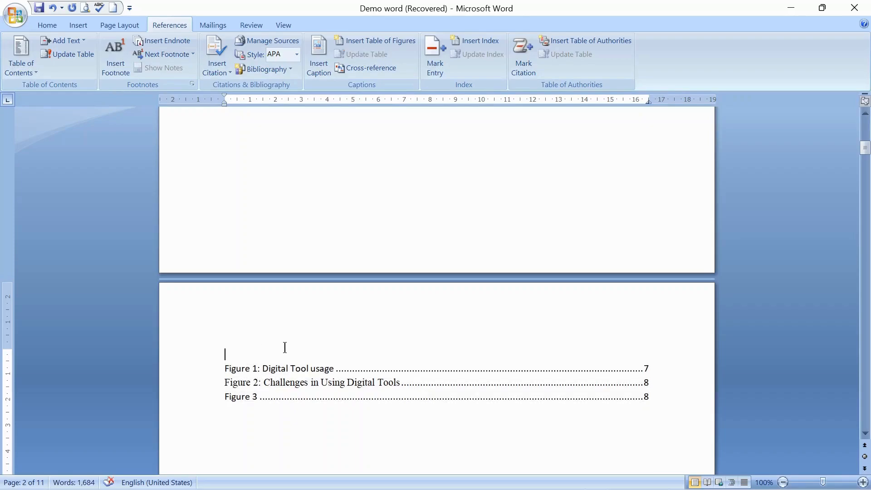
type("Table of Figures")
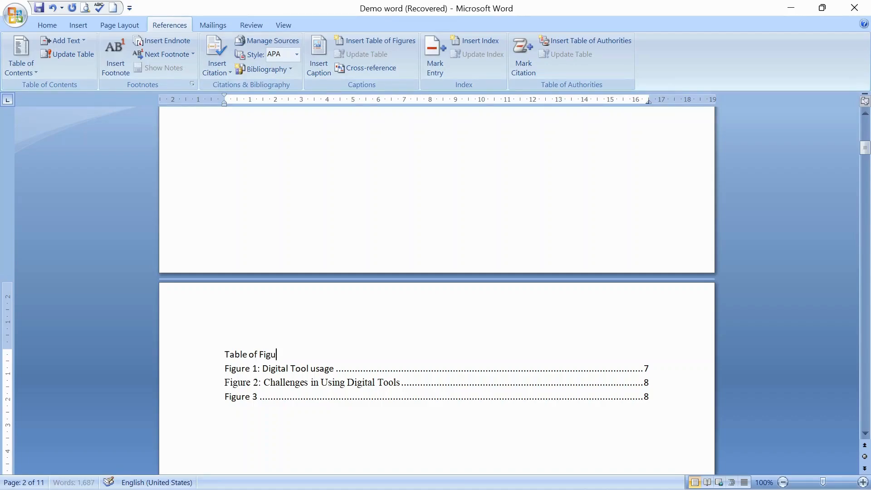
Step: Center the "Table of Figures" title
left_click(192, 359)
left_click(42, 23)
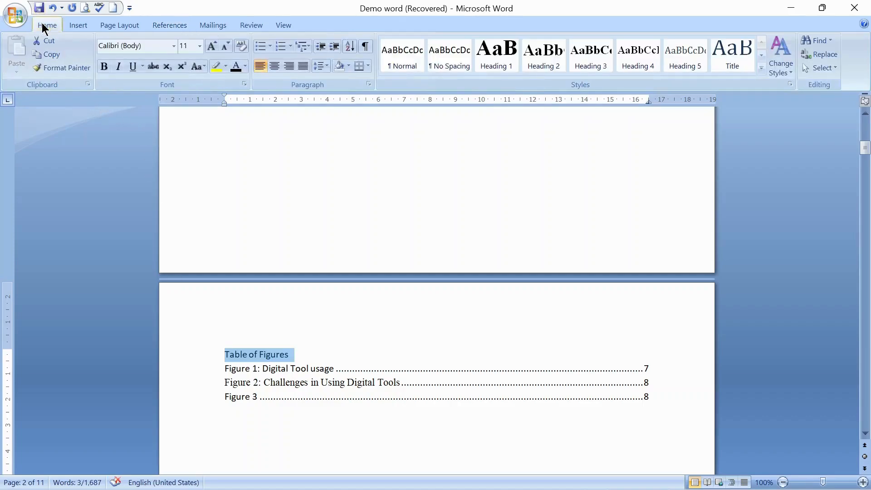
left_click(274, 68)
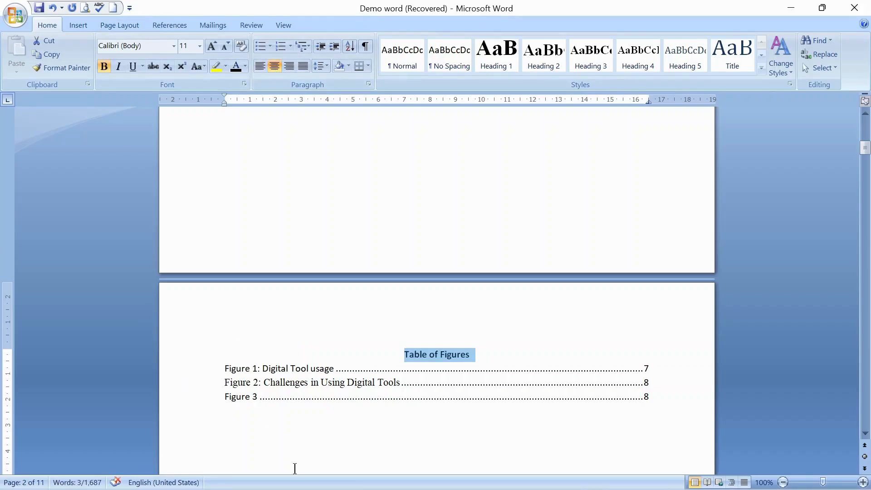
left_click(476, 434)
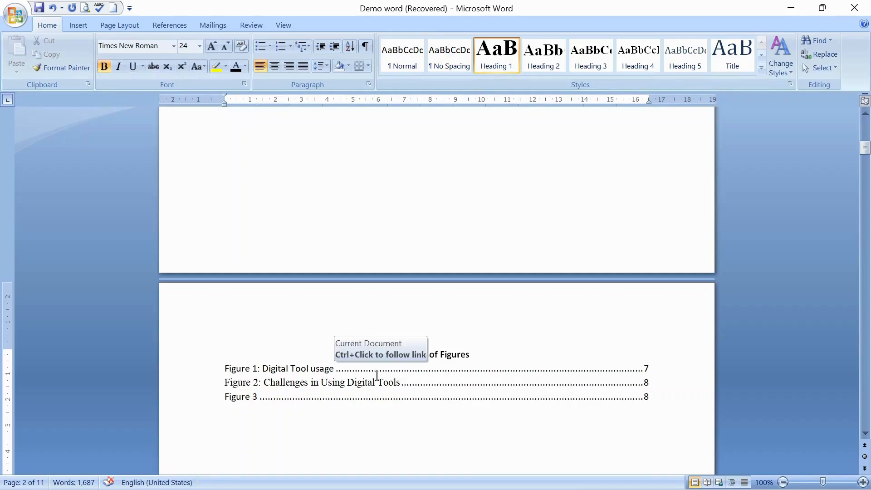
Step: Update the table of figures, refreshing page numbers only
right_click(352, 377)
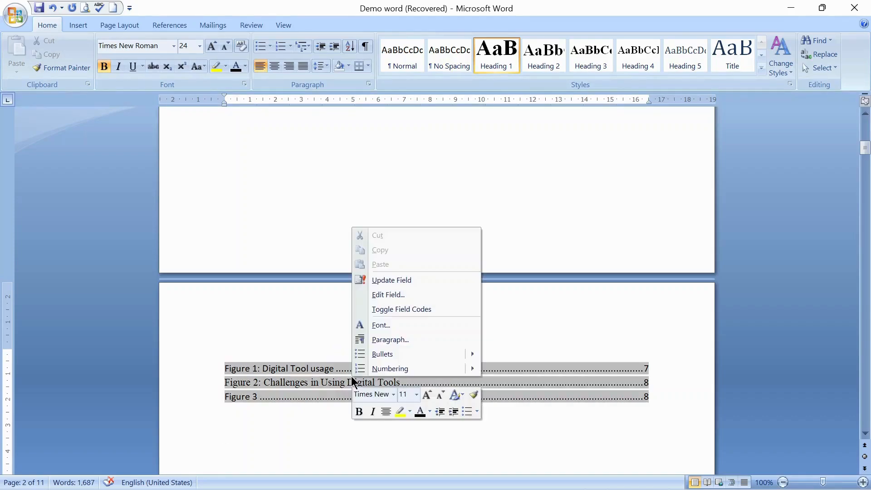
left_click(406, 278)
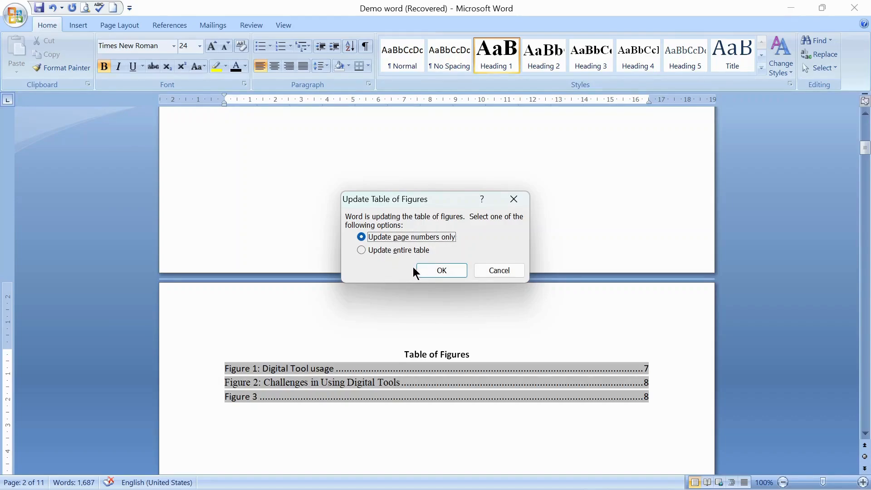
left_click(437, 271)
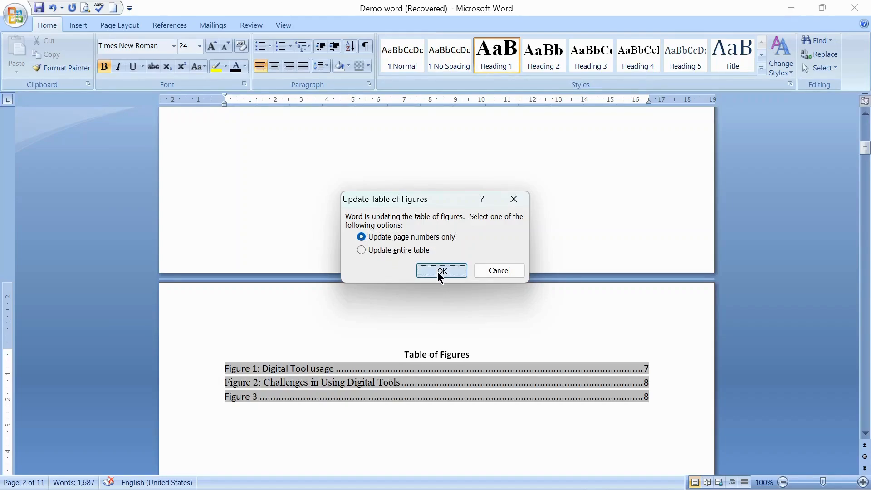
left_click(446, 430)
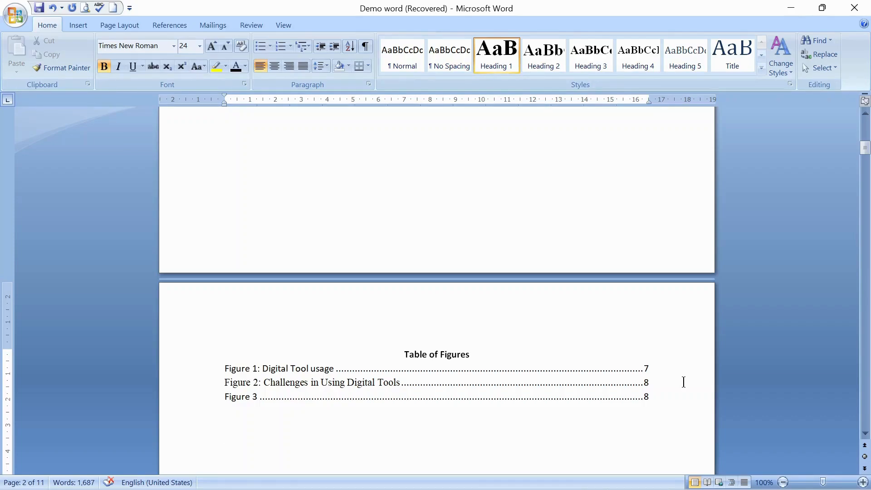
Step: Add a caption "Table 1: Gender Distribution" above the gender distribution table in section 3.2.1
left_click_drag(865, 149, 864, 262)
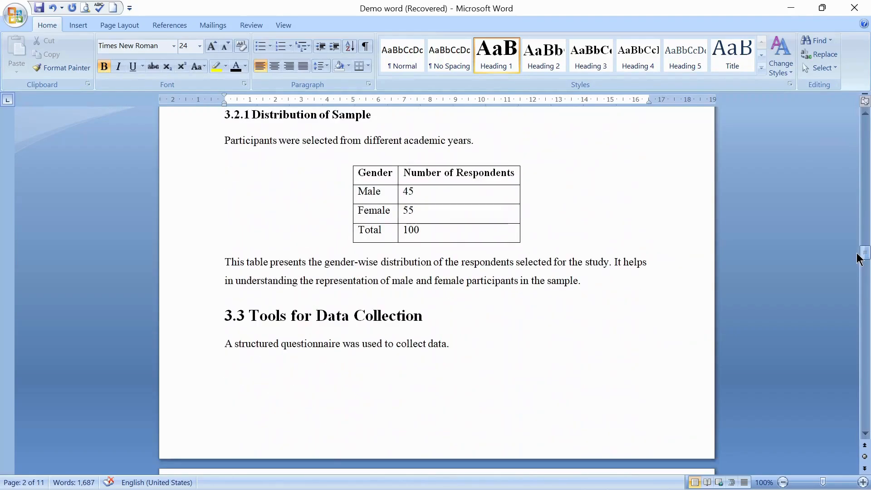
left_click(437, 223)
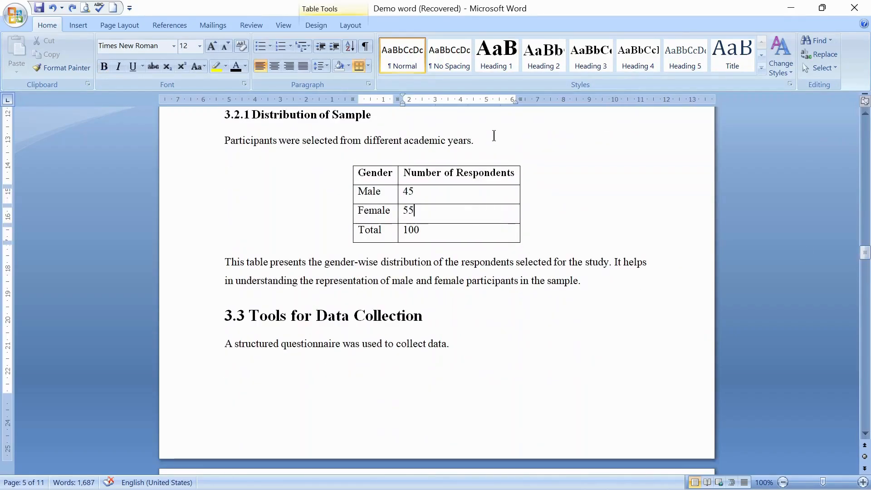
left_click(394, 180)
left_click(172, 26)
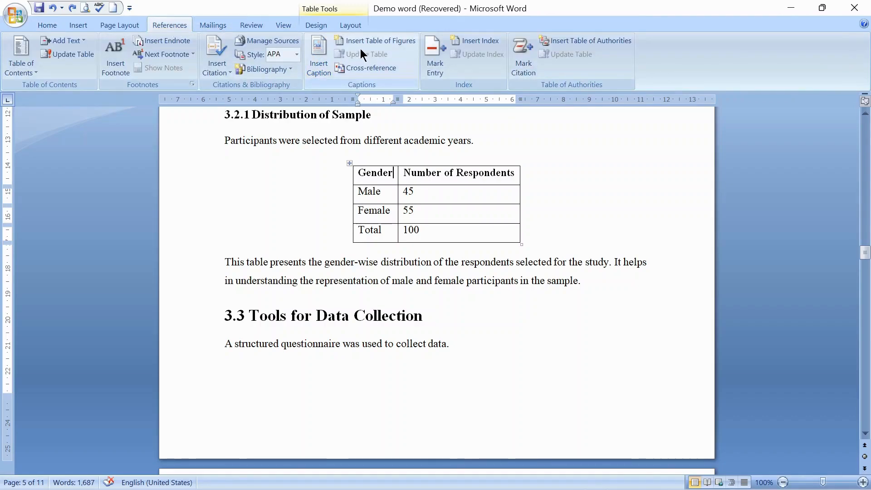
left_click(321, 65)
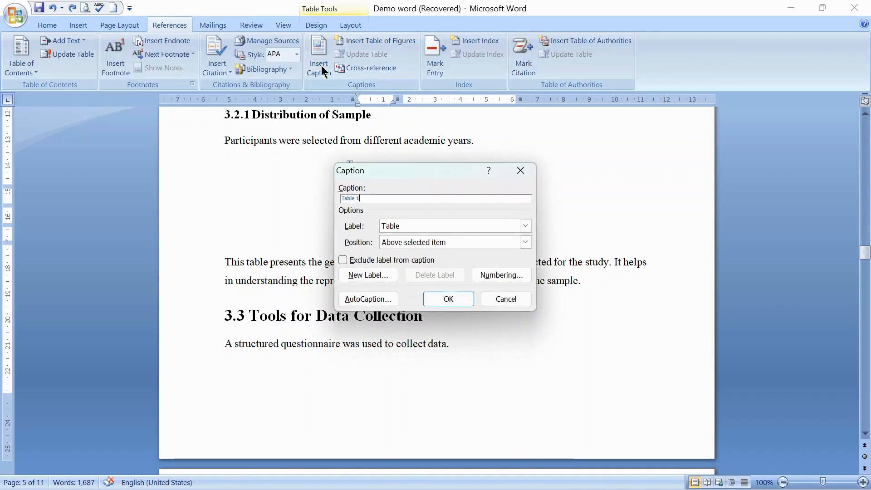
left_click(480, 224)
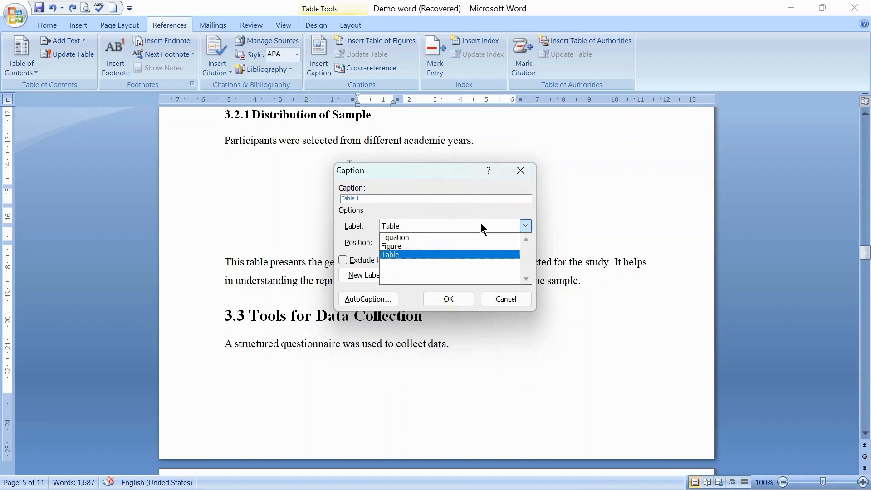
left_click(417, 255)
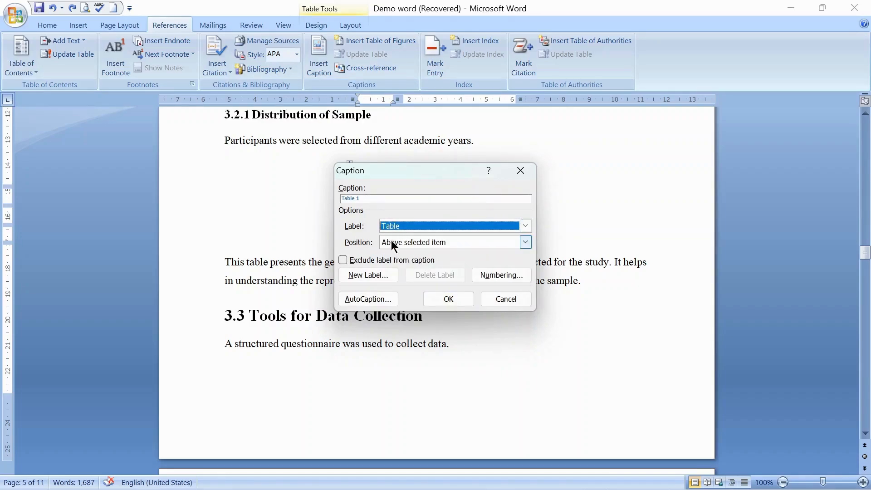
left_click(371, 198)
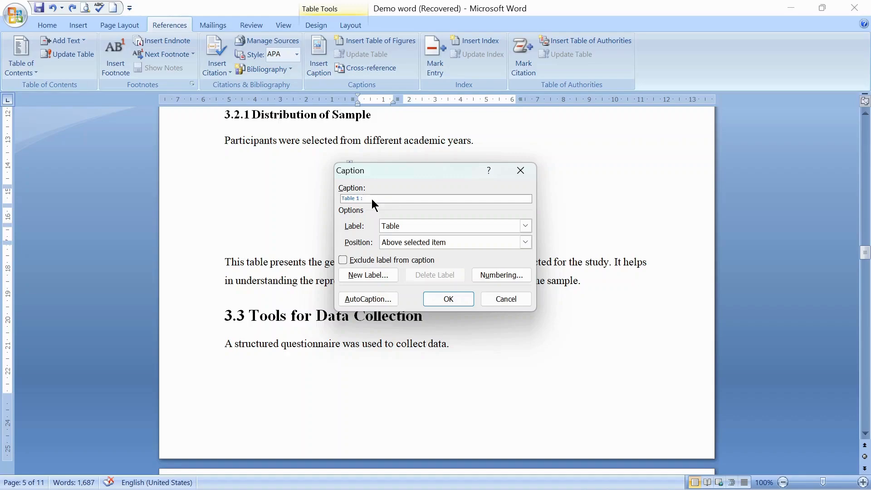
type(":")
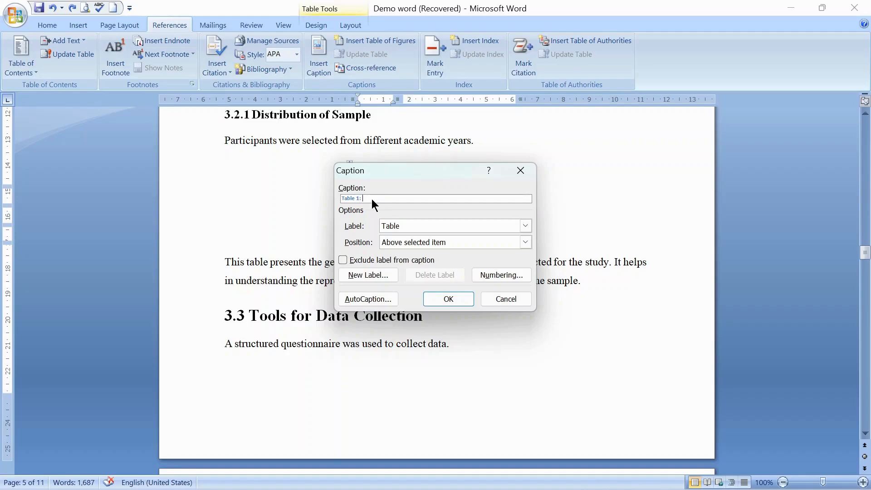
type(" Gender Distribution")
left_click(448, 298)
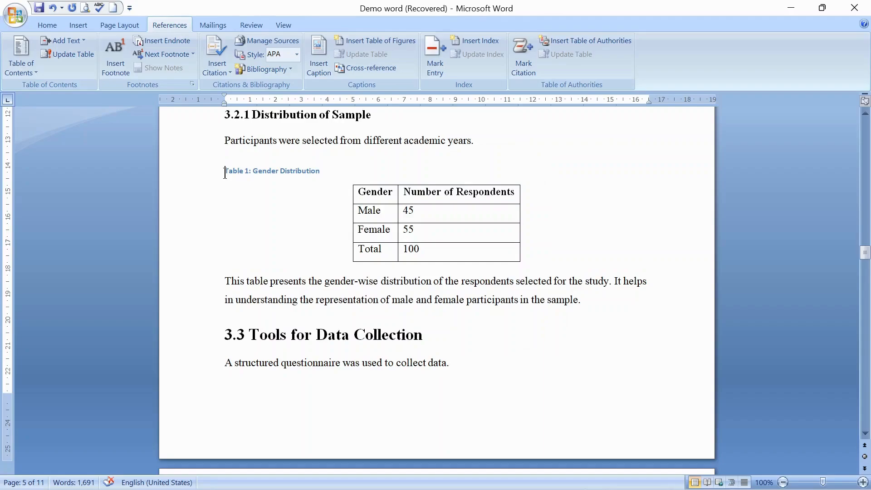
Step: Center the "Table 1: Gender Distribution" caption
left_click(55, 23)
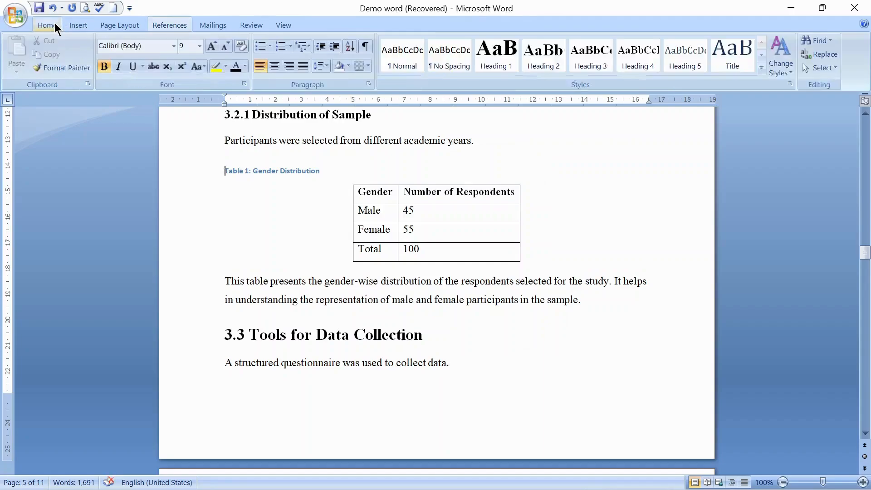
left_click(275, 66)
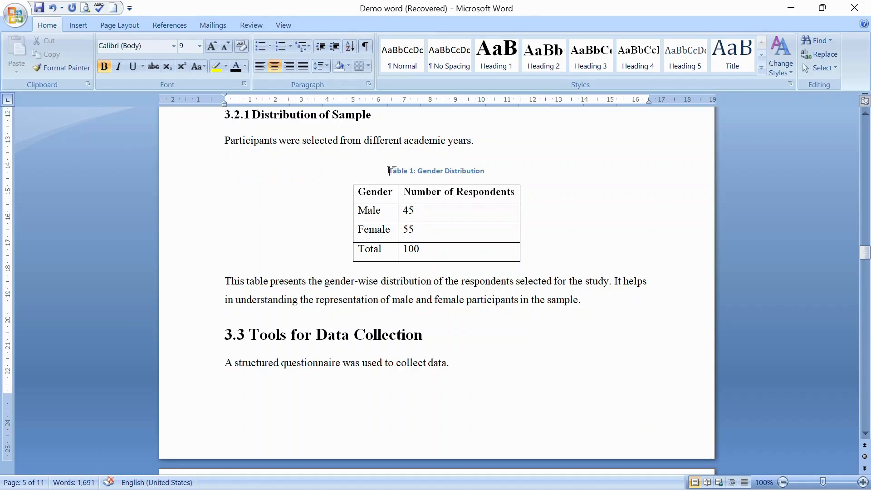
Step: Enlarge the "Table 1: Gender Distribution" caption's font to 12 pt
left_click_drag(389, 170, 497, 169)
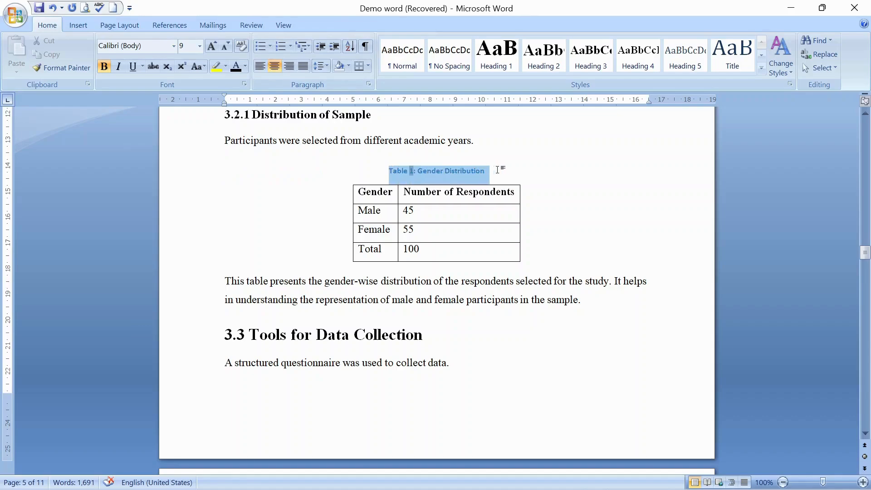
left_click(219, 44)
left_click(219, 44)
left_click(219, 44)
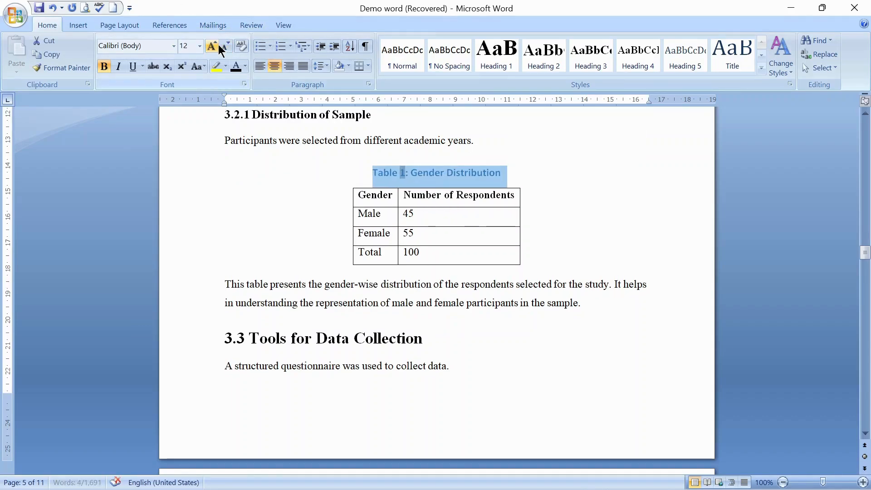
Step: Set the Table 1 caption's font to Times New Roman and its colour to black
left_click(171, 47)
type("Times New Roman")
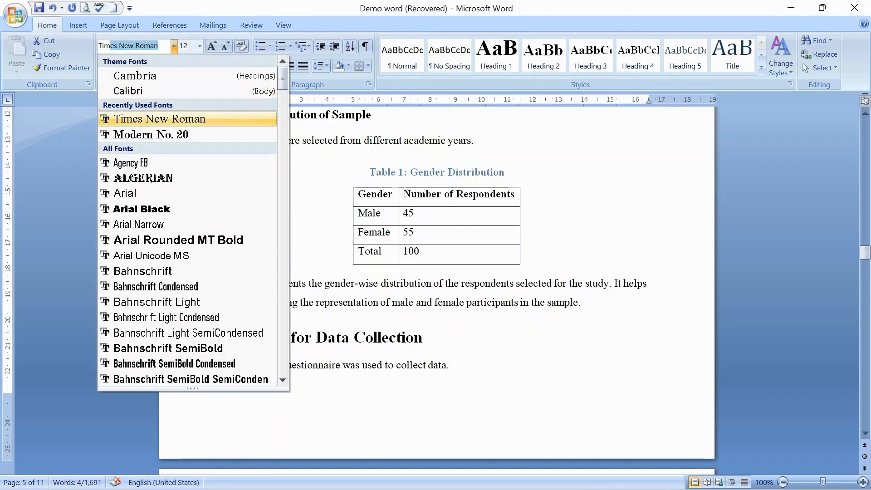
key("Return")
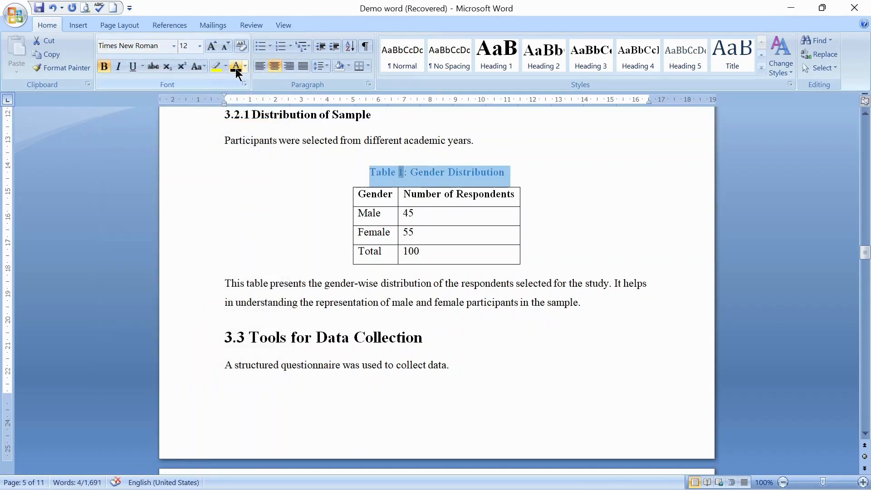
left_click(236, 68)
left_click(626, 332)
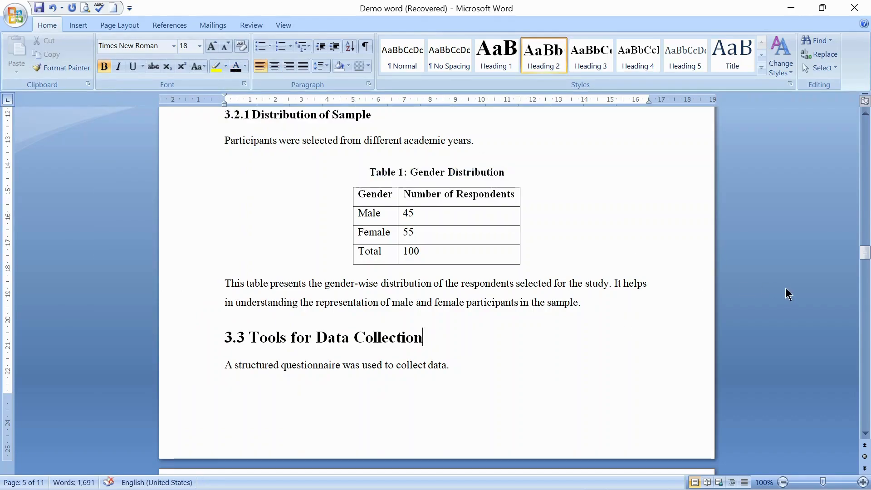
Step: Add a caption "Table 2: Tools used for Data collection" above the tool type table in section 3.3
left_click_drag(865, 252, 865, 268)
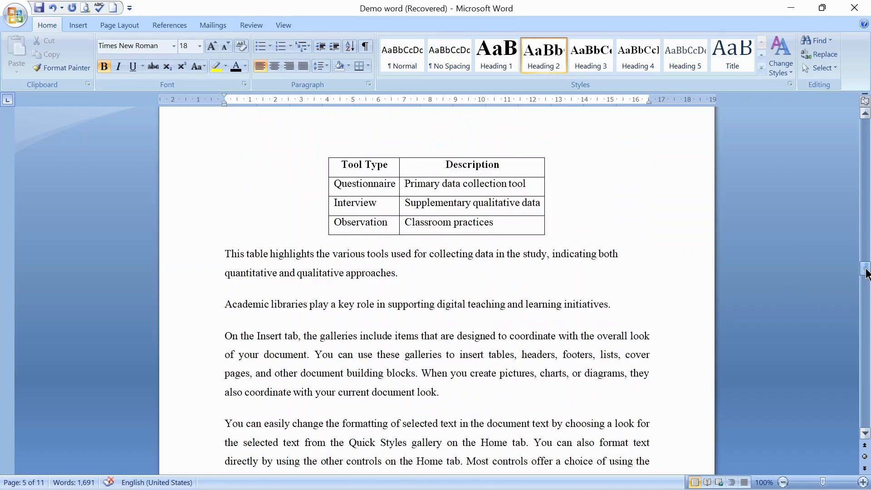
left_click(436, 202)
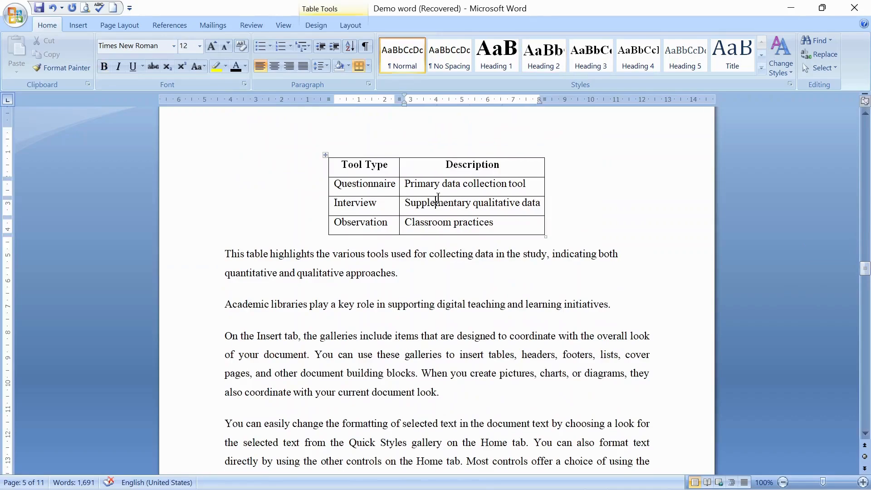
left_click(167, 23)
left_click(328, 73)
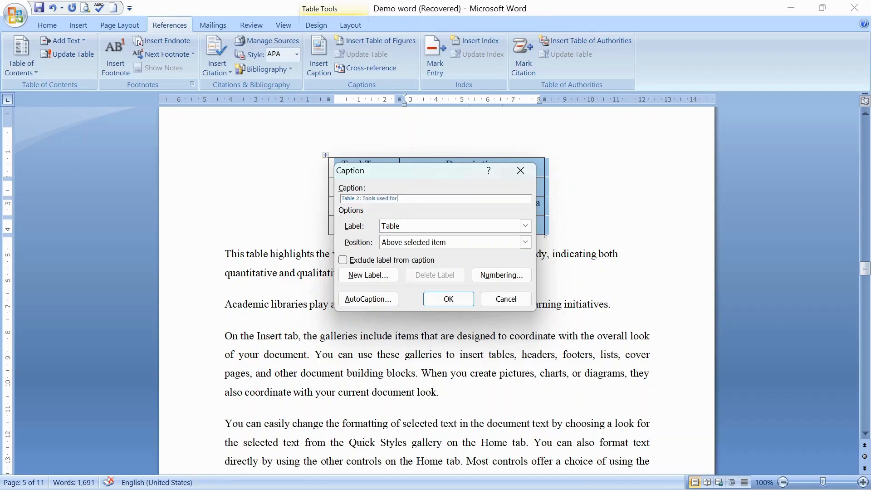
type("Data collection")
left_click(440, 298)
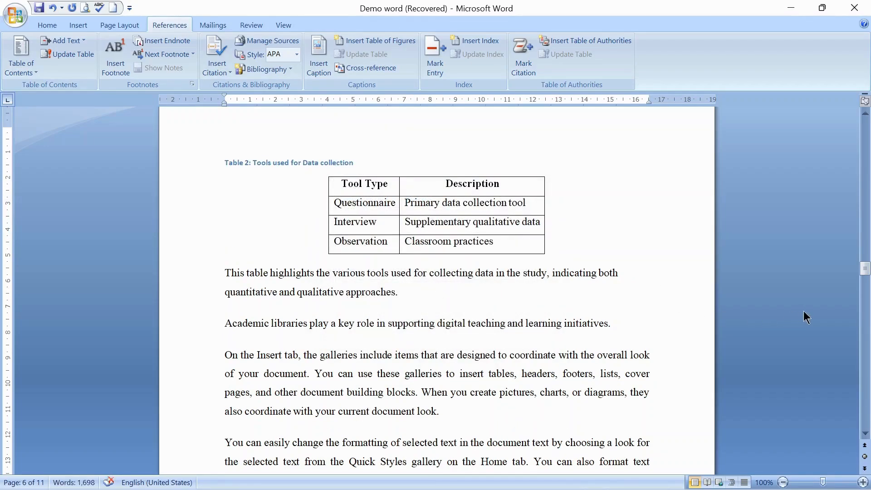
Step: Add a caption "Table 3: Challenges faced by students" above the challenges table in section 4.2
left_click_drag(862, 265, 866, 312)
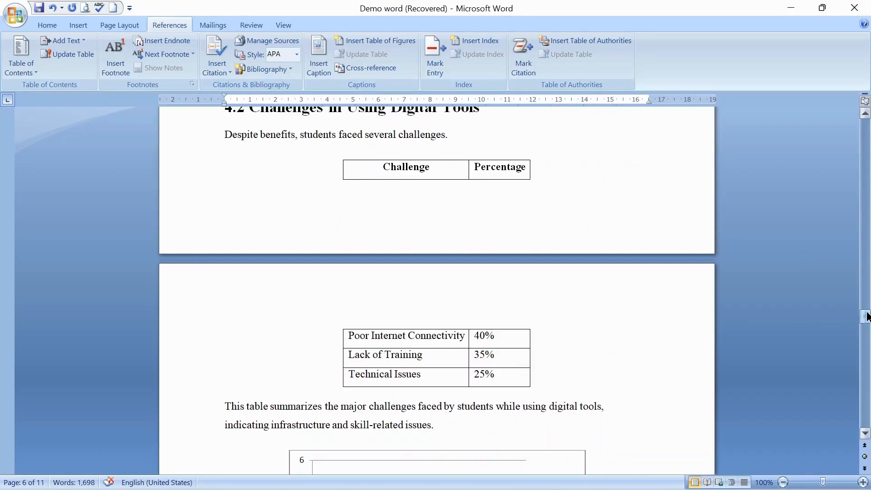
left_click(391, 171)
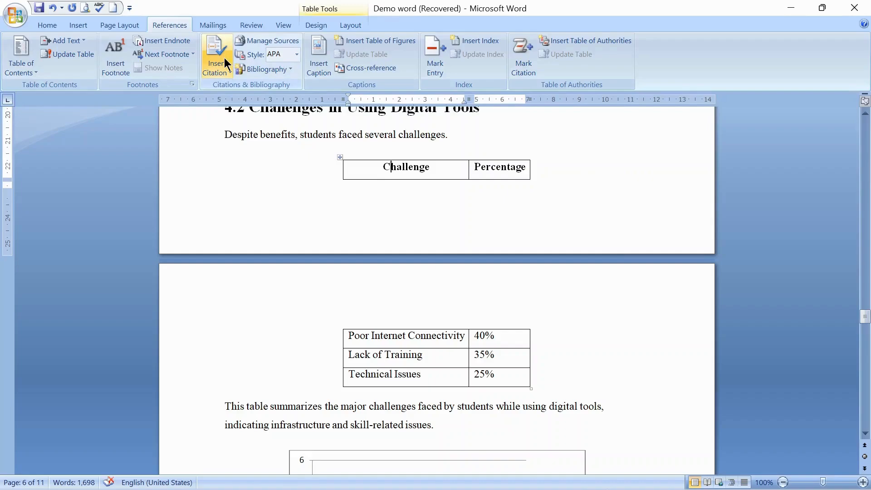
left_click(317, 68)
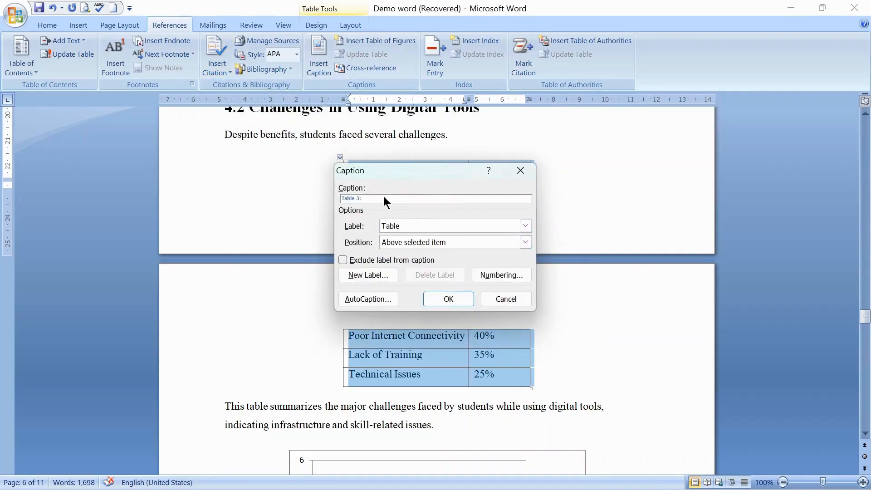
type("Challenges faced buy students")
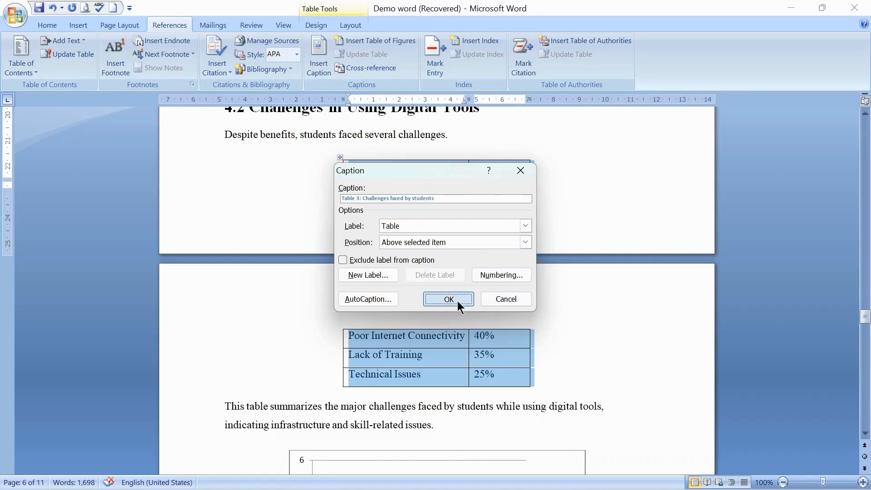
left_click(458, 300)
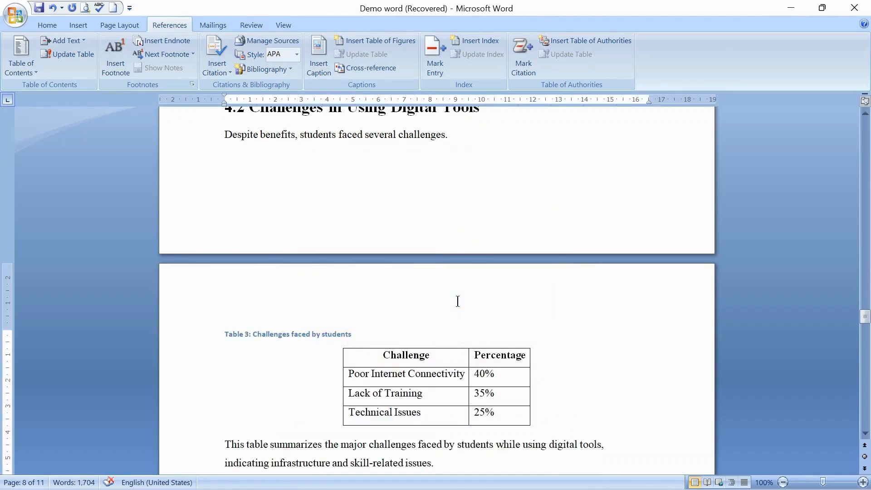
Step: Center the "Table 3: Challenges faced by students" caption and set its size to 12 pt
left_click(210, 340)
left_click(47, 25)
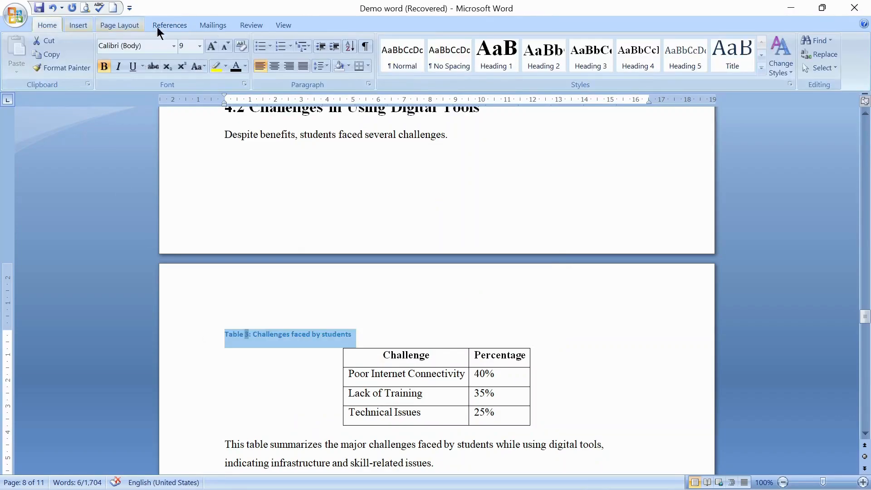
left_click(277, 67)
left_click(183, 46)
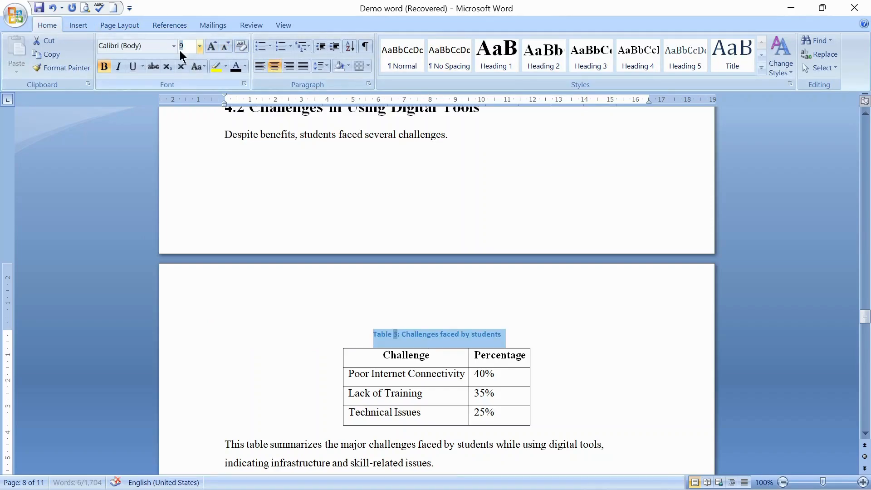
type("12")
key("Return")
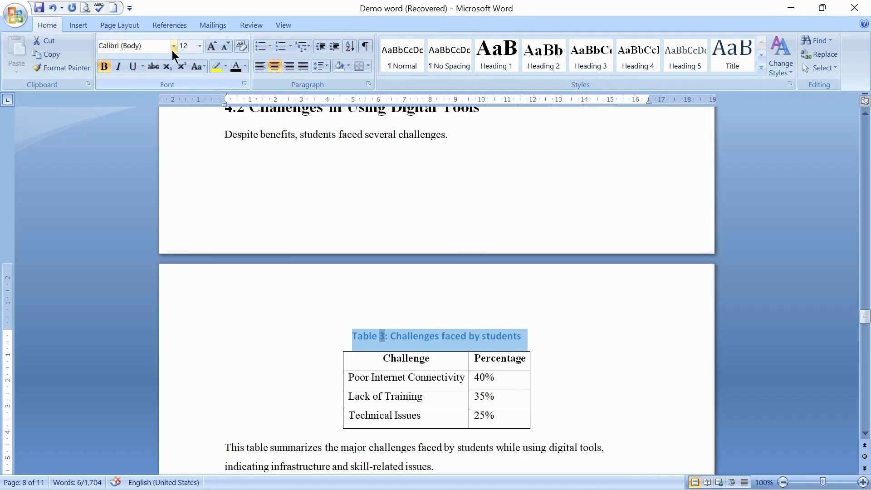
Step: Change the Table 3 caption's font to Times New Roman
left_click(172, 51)
type("Times New Roman")
key("Return")
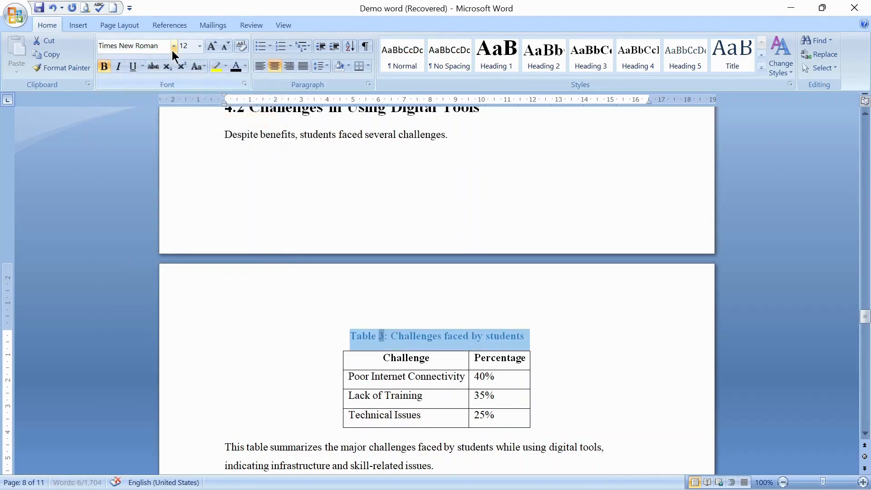
left_click(614, 330)
Step: Insert a blank page before the "1. Introduction" heading
scroll(614, 330, "down", 8)
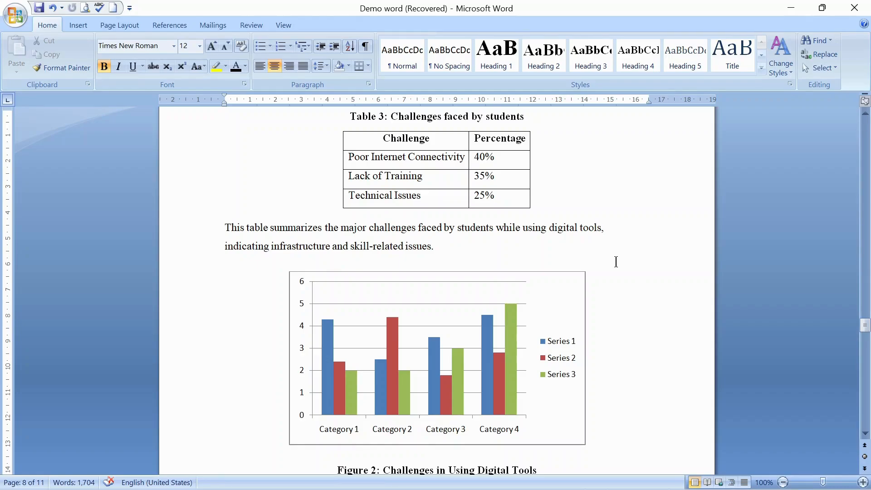
left_click_drag(865, 325, 868, 175)
left_click_drag(867, 161, 867, 173)
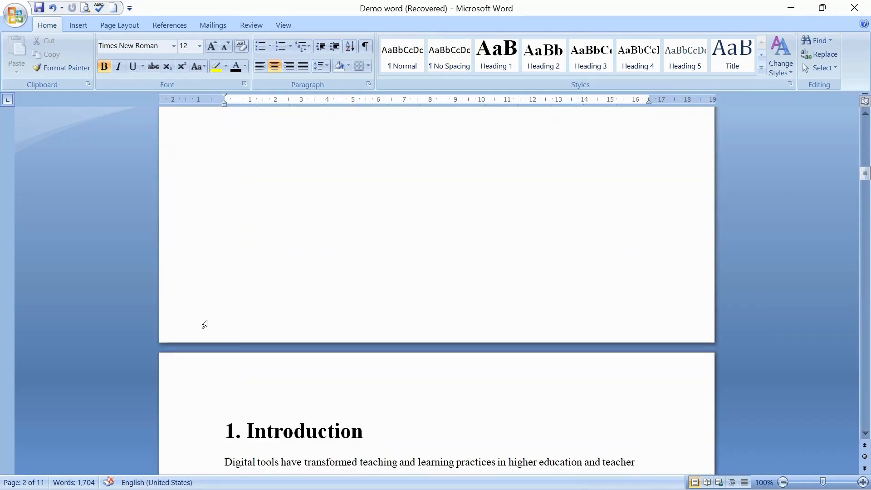
left_click(206, 321)
left_click(234, 386)
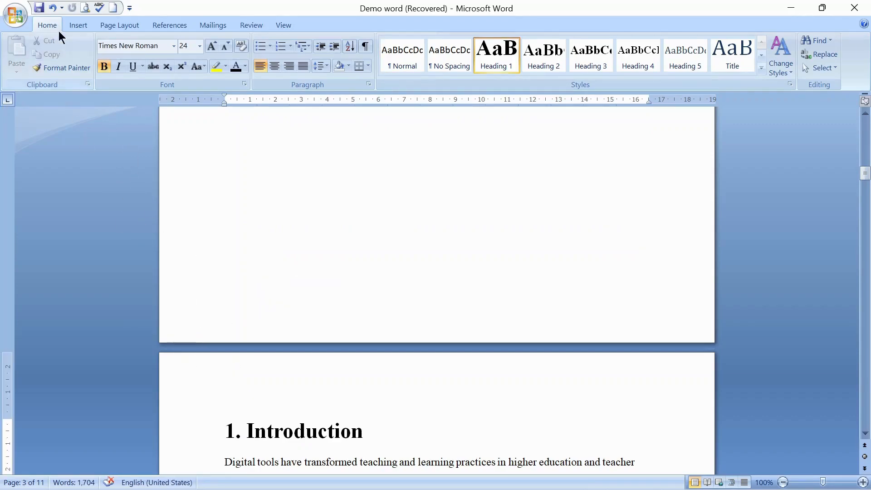
left_click(74, 21)
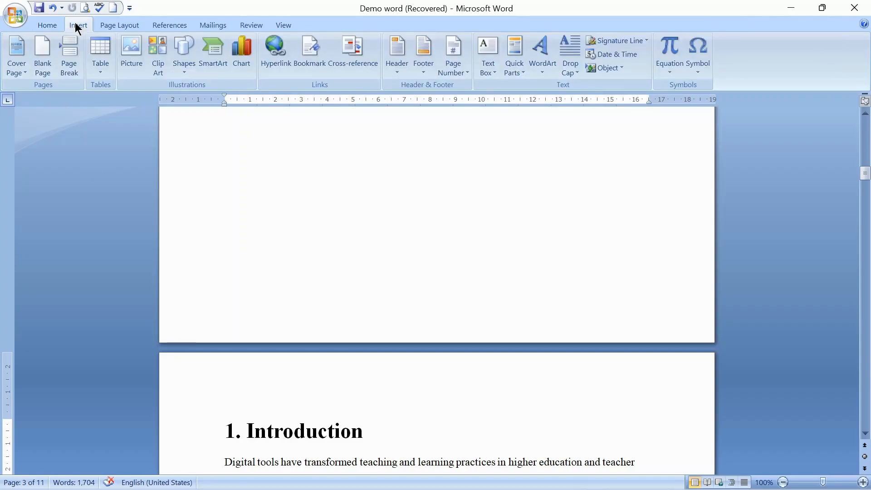
left_click(43, 54)
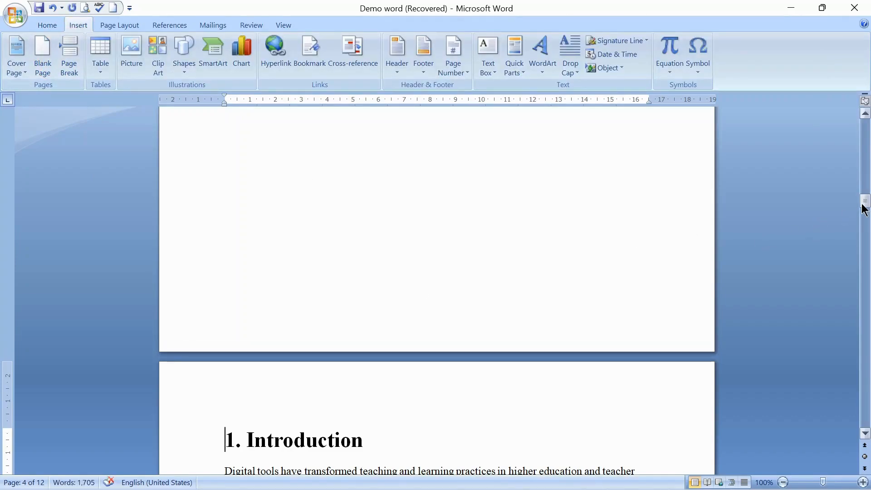
left_click_drag(864, 200, 864, 175)
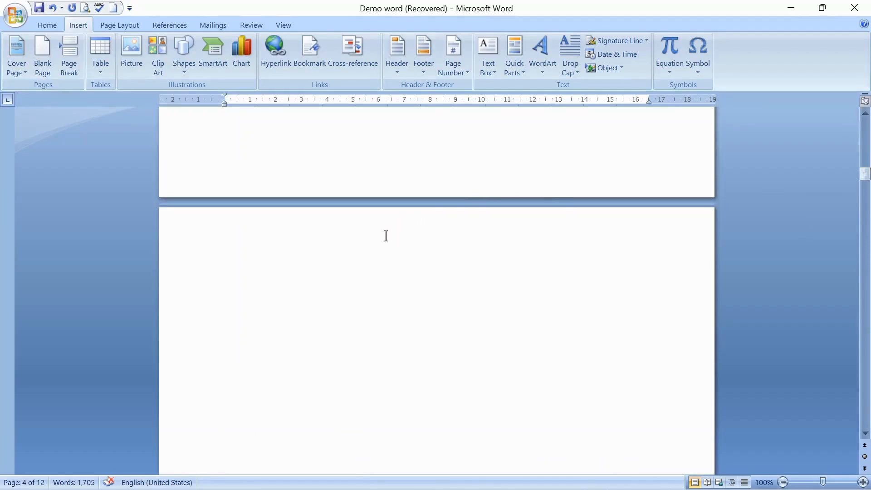
Step: Insert a table of figures listing the Table captions on the new blank page
left_click(165, 20)
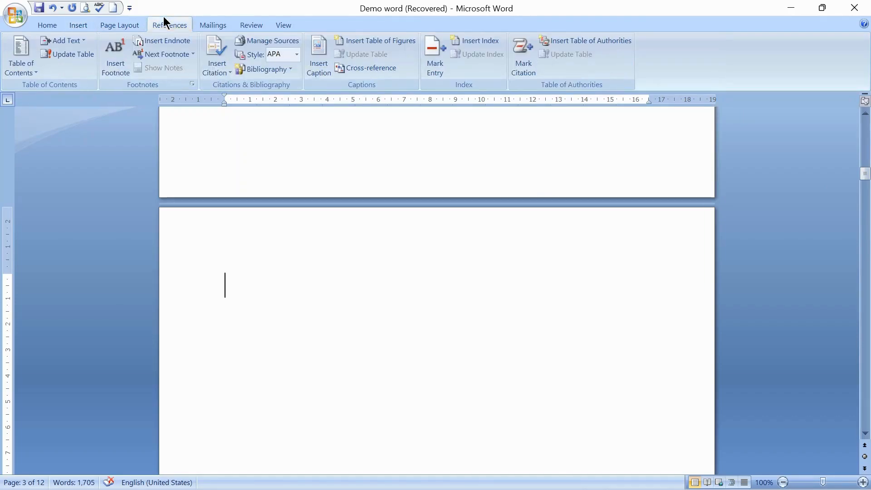
left_click(396, 42)
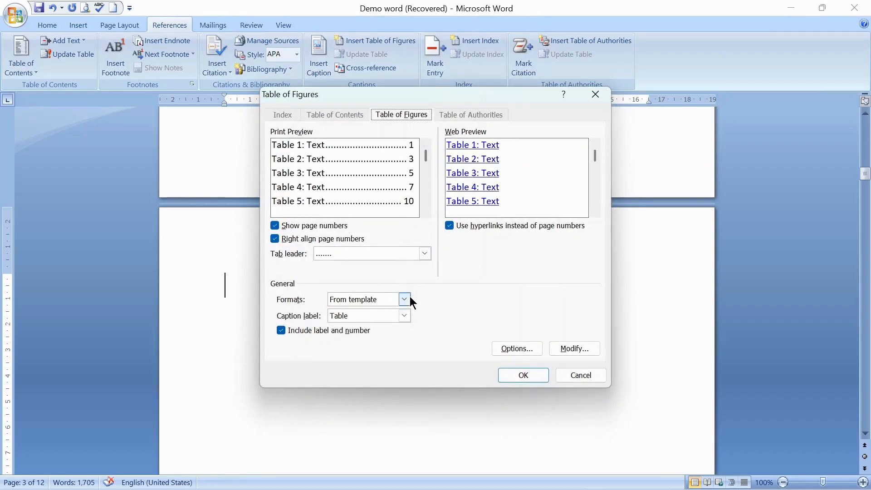
left_click(404, 316)
left_click(405, 315)
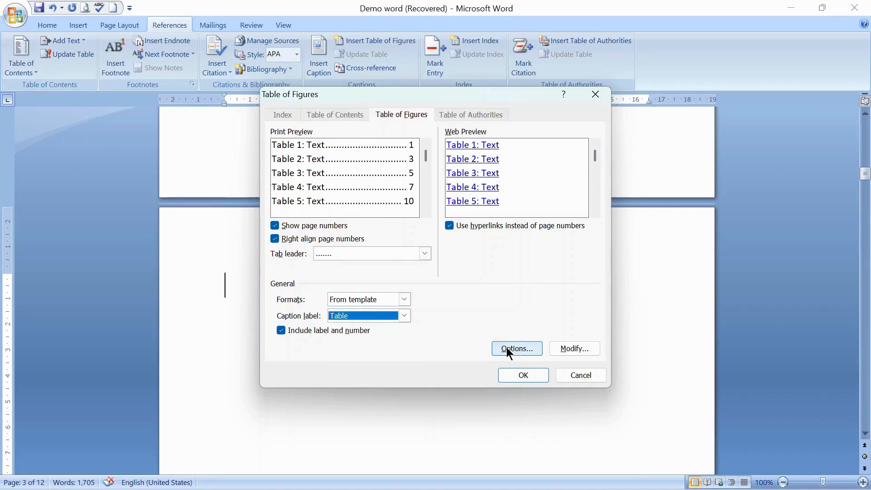
left_click(528, 376)
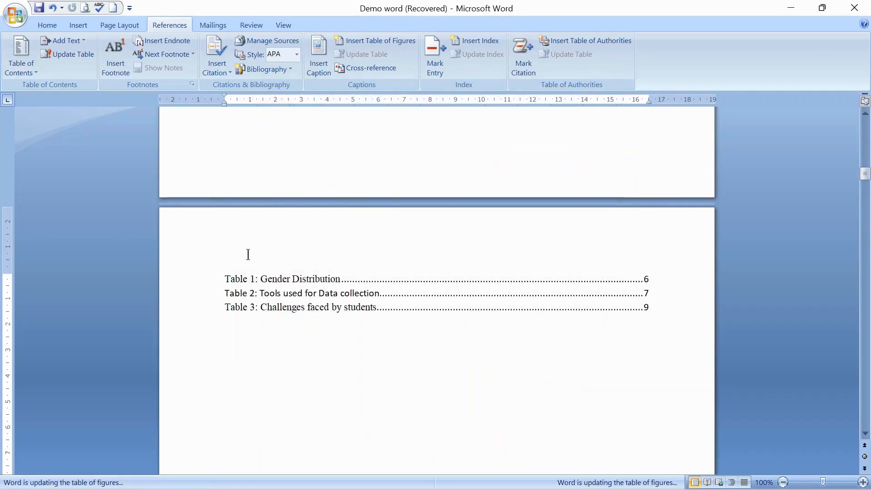
Step: Add the title "List of Tables" on a new line above the inserted table list
left_click(227, 277)
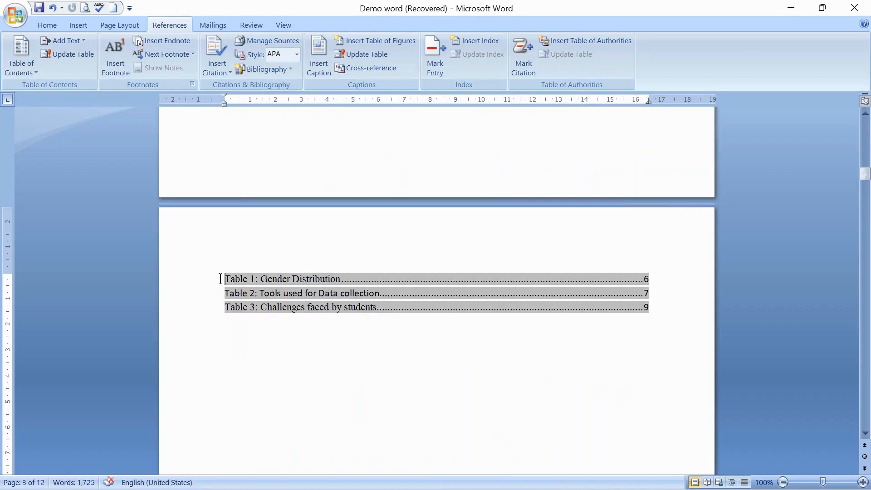
key("Return")
left_click(293, 260)
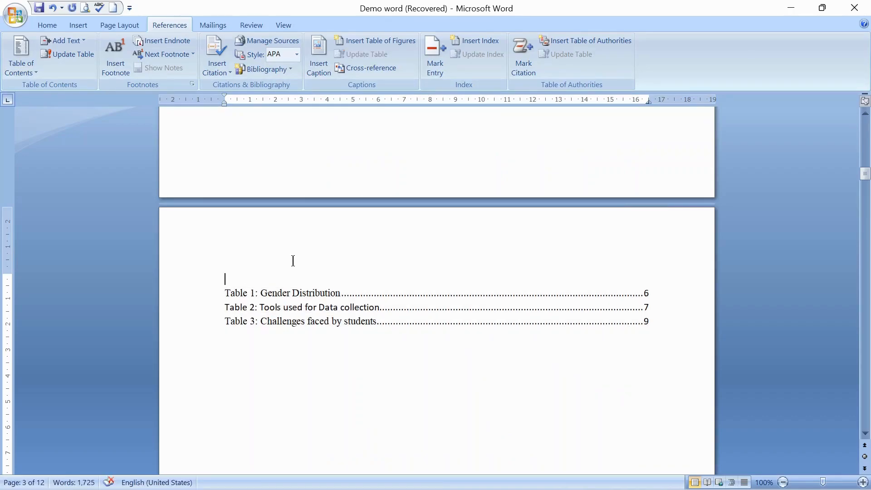
type("List")
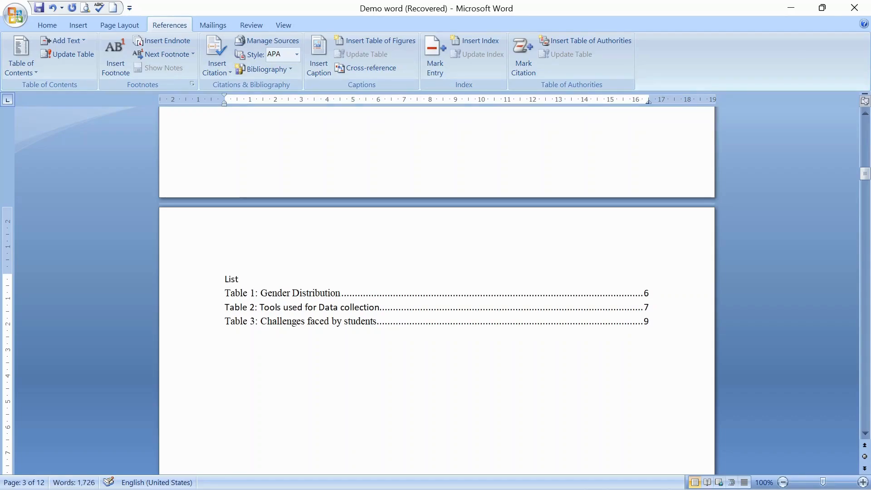
type(" of Tables")
Step: Center the "List of Tables" title
left_click(196, 282)
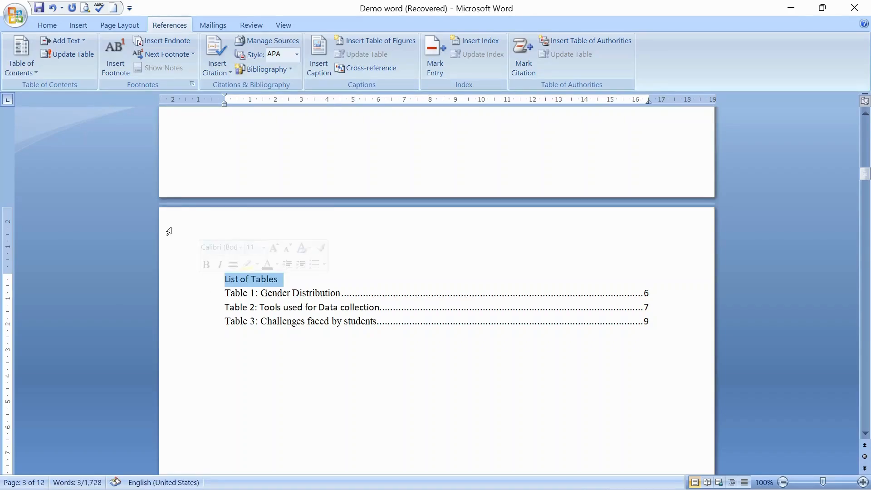
left_click(55, 25)
left_click(274, 66)
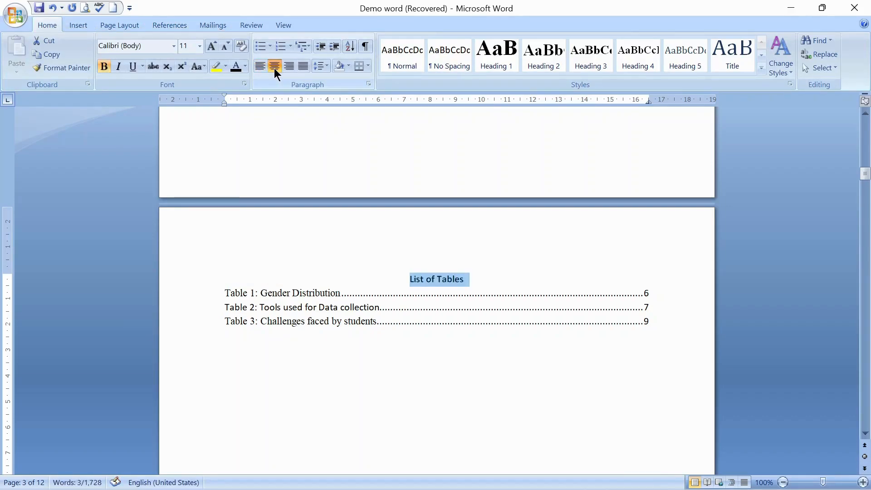
Step: Format the "List of Tables" title as bold Times New Roman at size 12
key("ctrl+b")
left_click(217, 45)
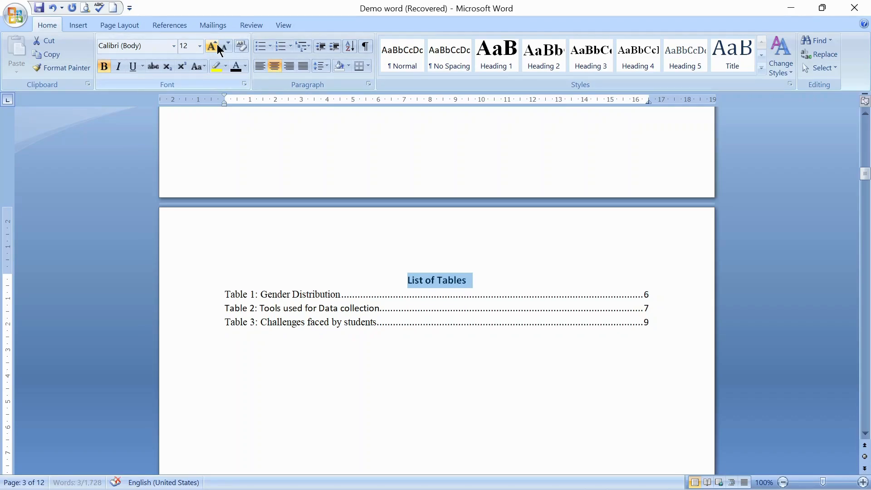
left_click(178, 50)
key("Down")
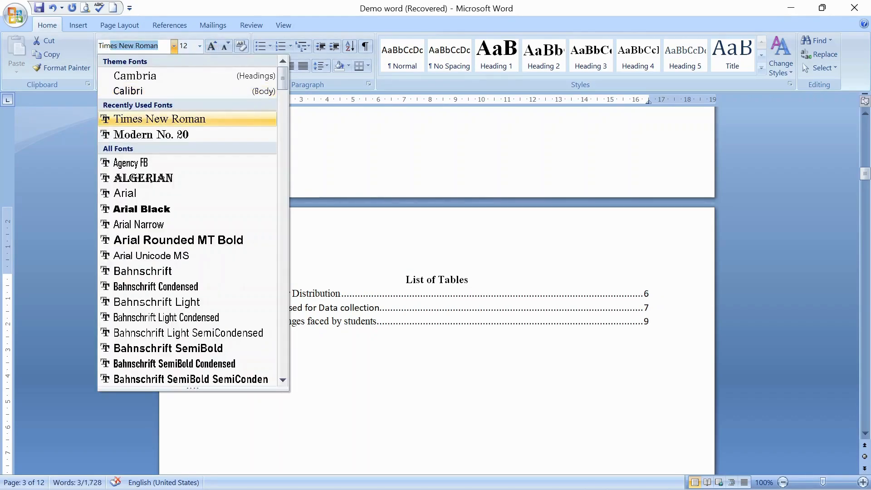
key("Return")
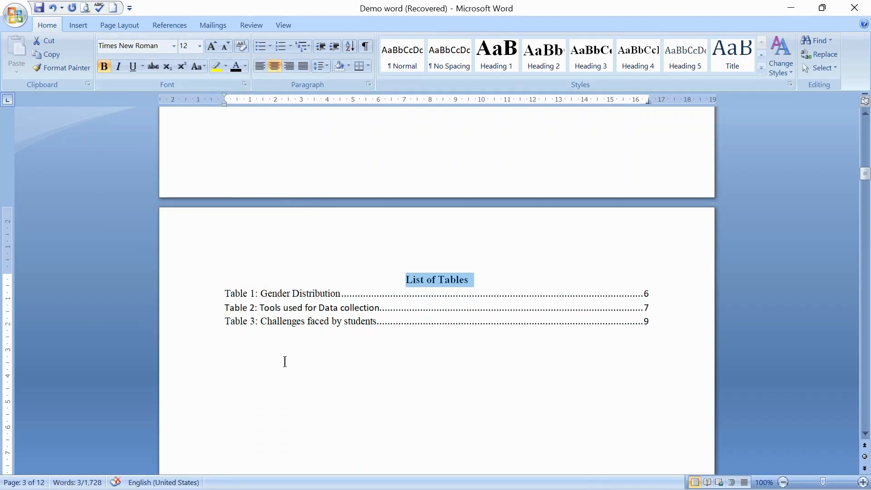
Step: Update the page numbers only in the list of tables
left_click(354, 404)
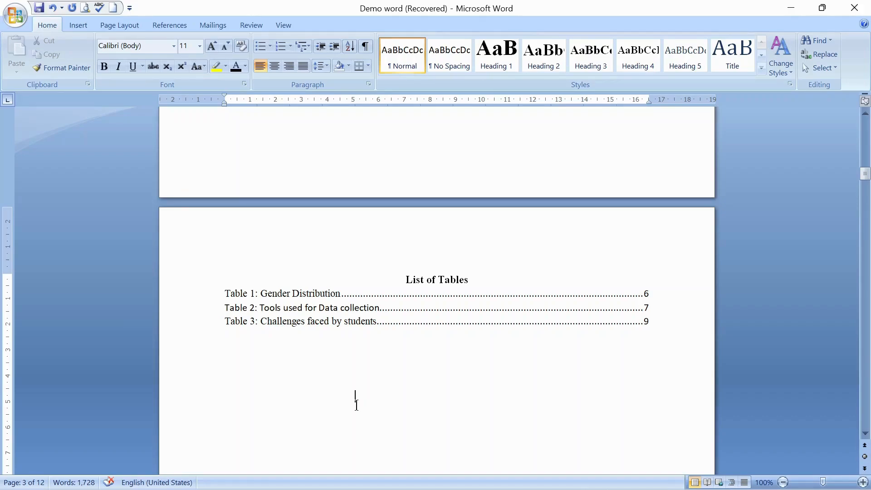
right_click(334, 294)
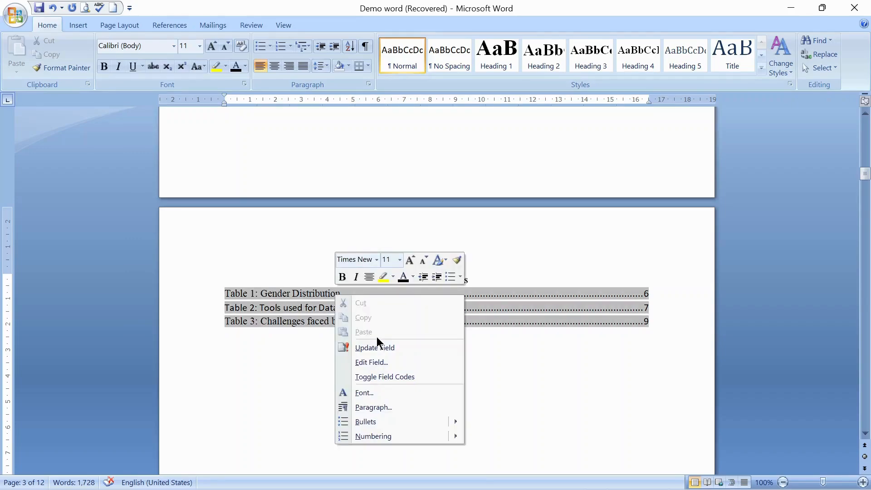
left_click(381, 349)
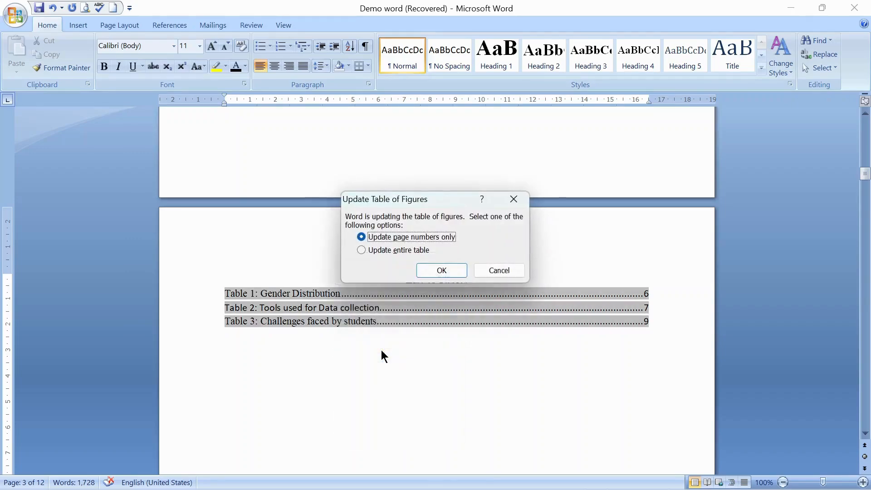
left_click(444, 269)
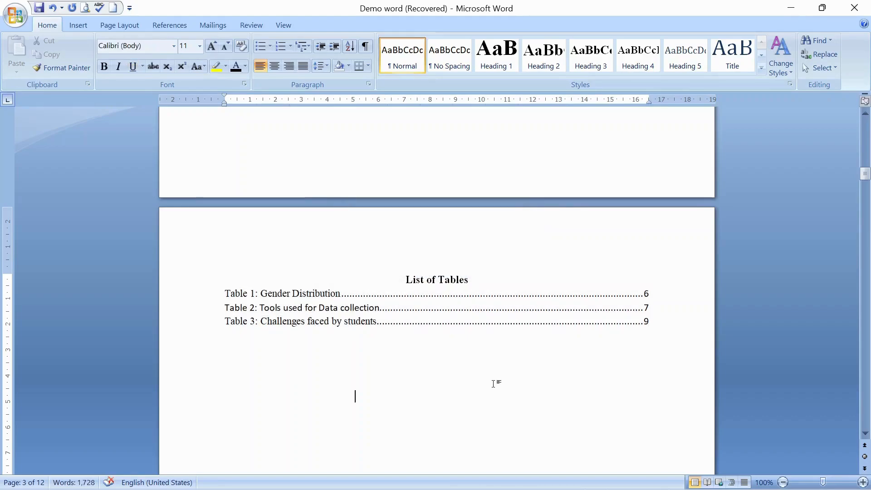
Step: Insert a Next Page section break after the list of tables
left_click_drag(867, 176, 866, 136)
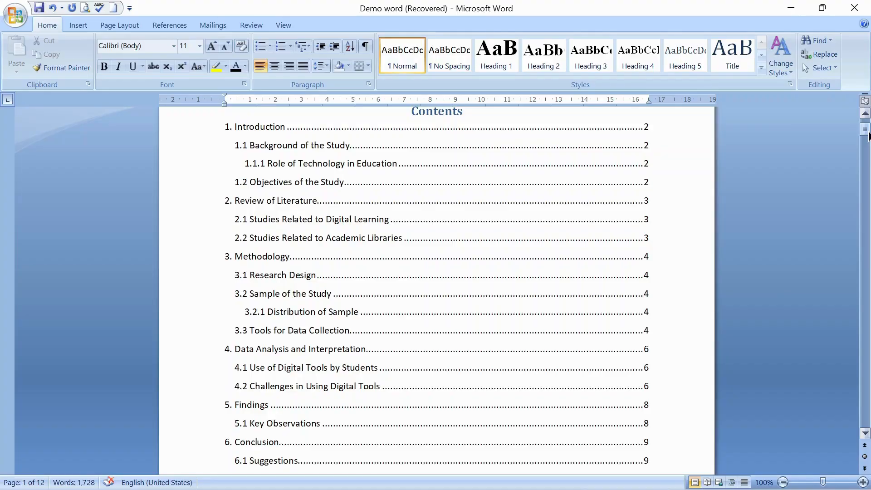
left_click_drag(868, 136, 868, 145)
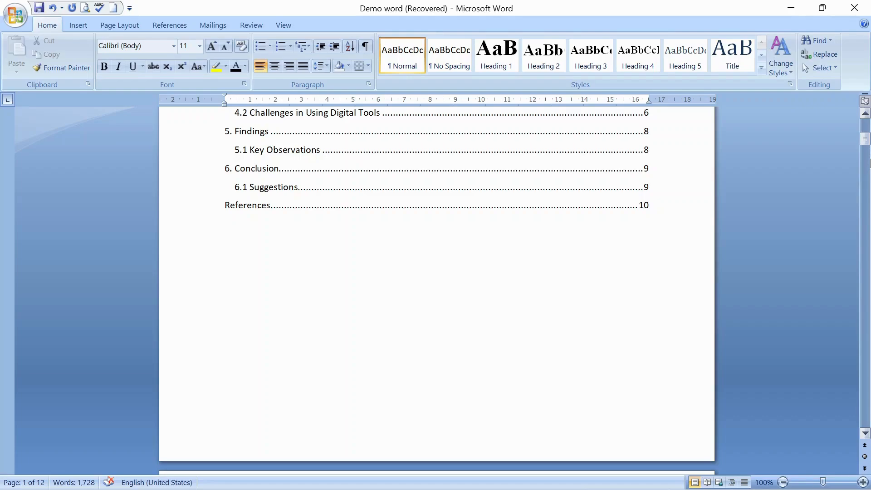
left_click_drag(866, 148, 869, 198)
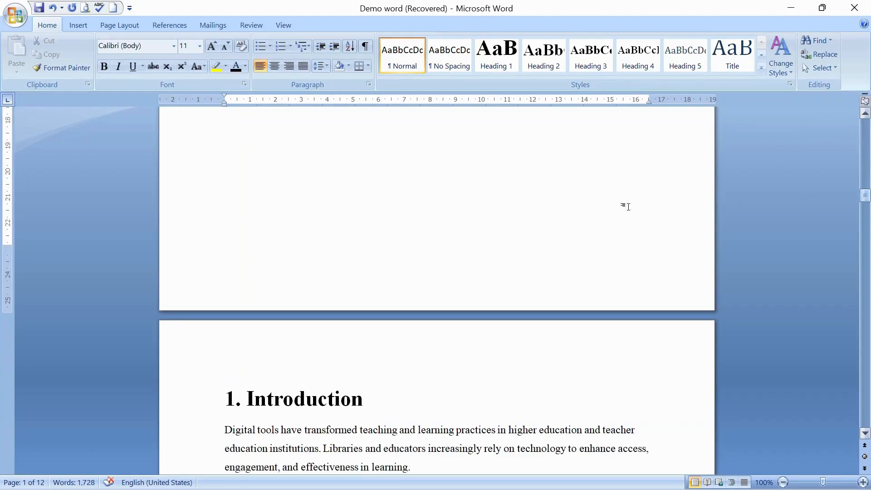
scroll(309, 237, "up", 10)
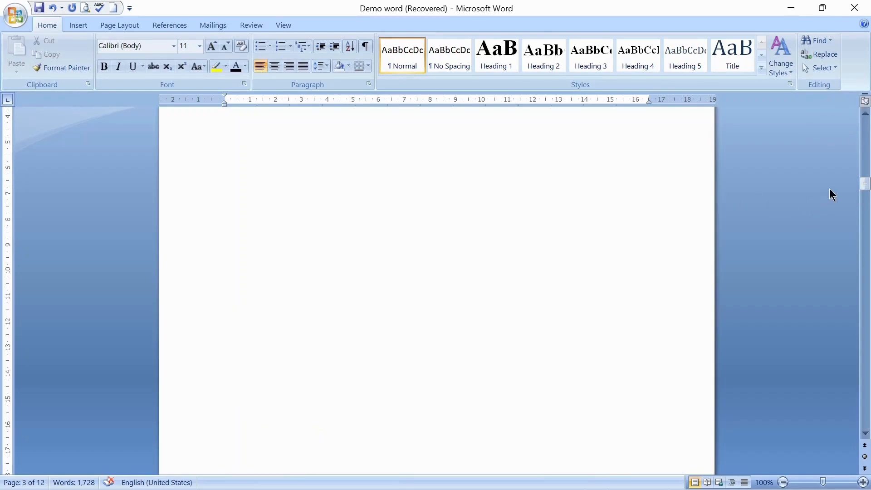
left_click(108, 25)
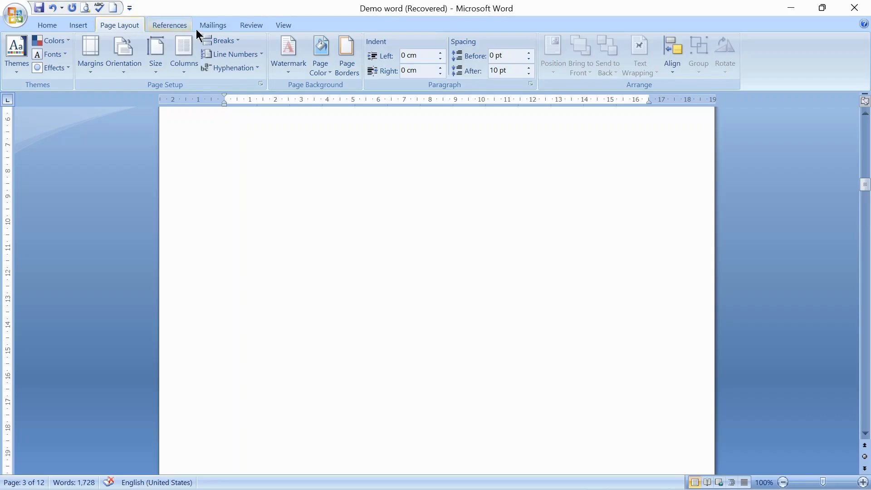
left_click(221, 40)
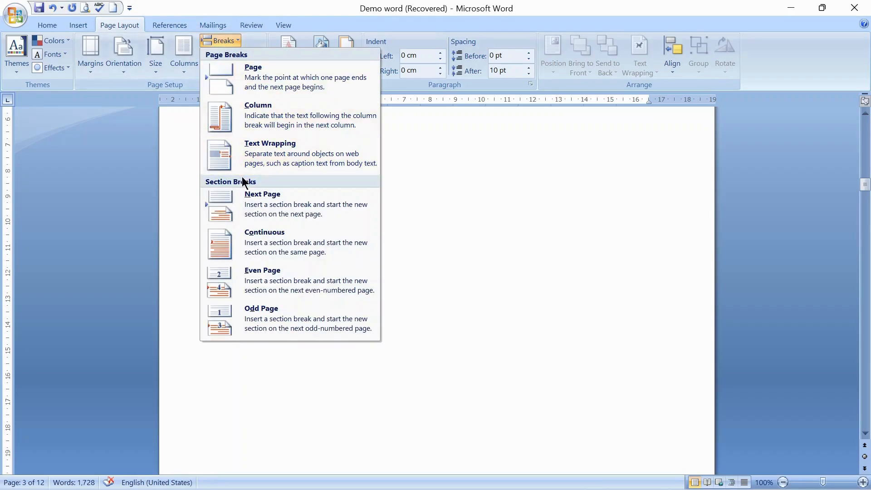
left_click(274, 205)
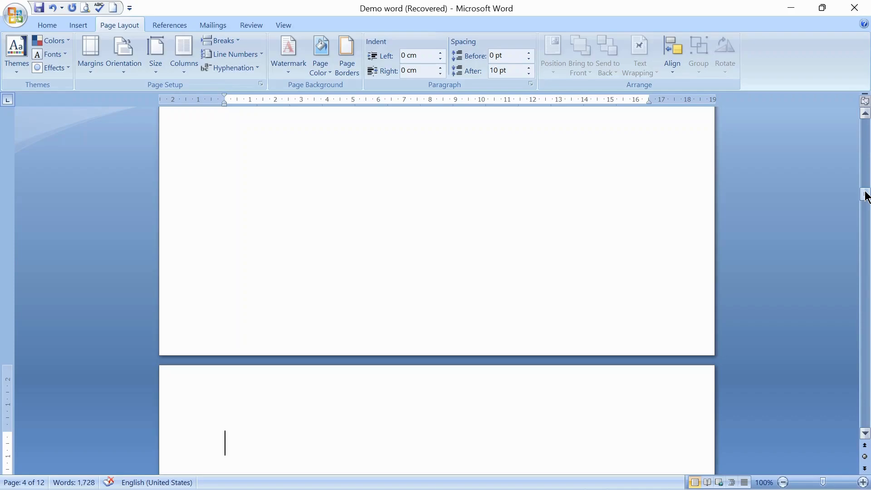
Step: Open the footer of section 1 and insert a Plain Number 2 page number at the bottom of the page
left_click_drag(867, 196, 866, 241)
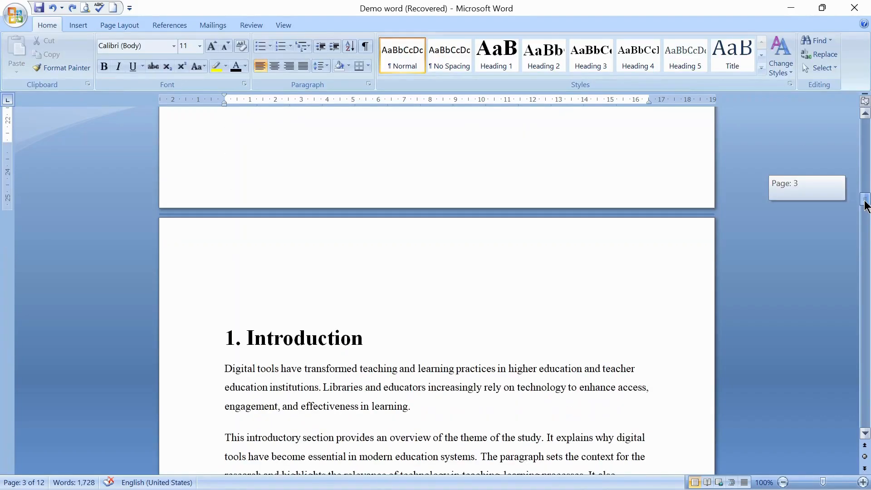
left_click_drag(865, 204, 866, 168)
left_click(474, 303)
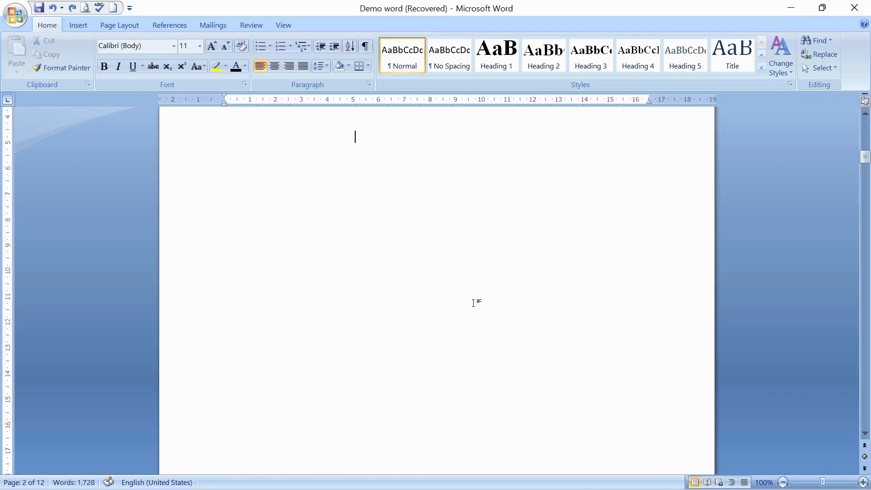
left_click_drag(866, 159, 865, 175)
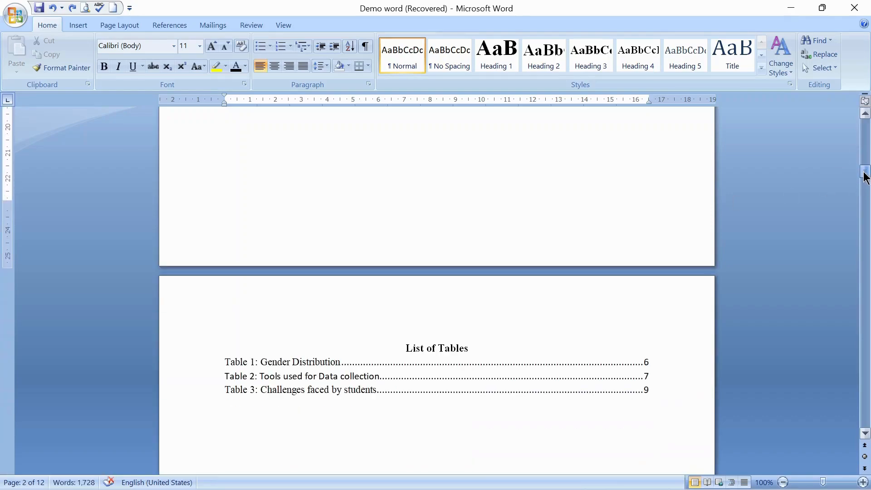
double_click(435, 242)
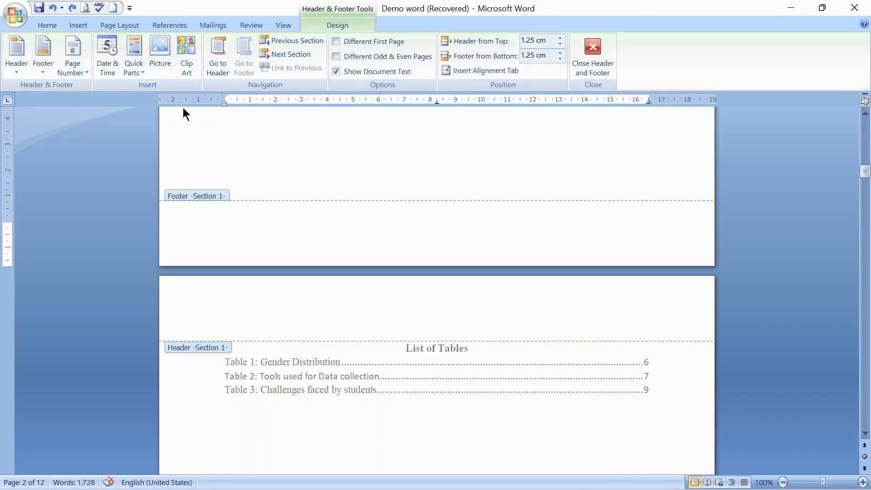
left_click(80, 23)
left_click(457, 72)
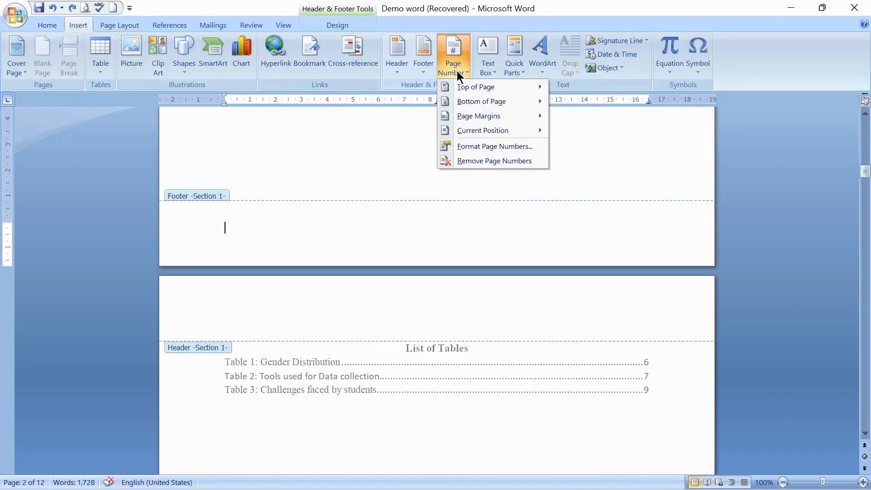
mouse_move(479, 105)
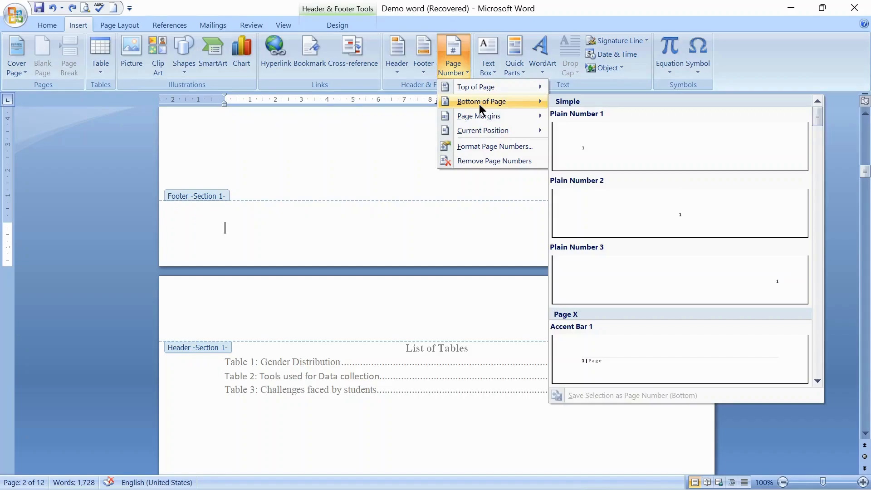
left_click(663, 216)
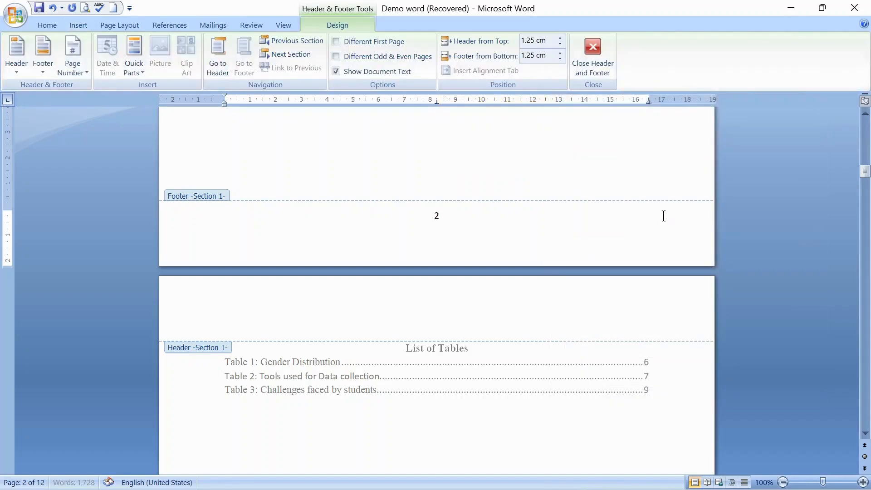
Step: Set section 1's page number format to i, ii, iii
left_click(82, 72)
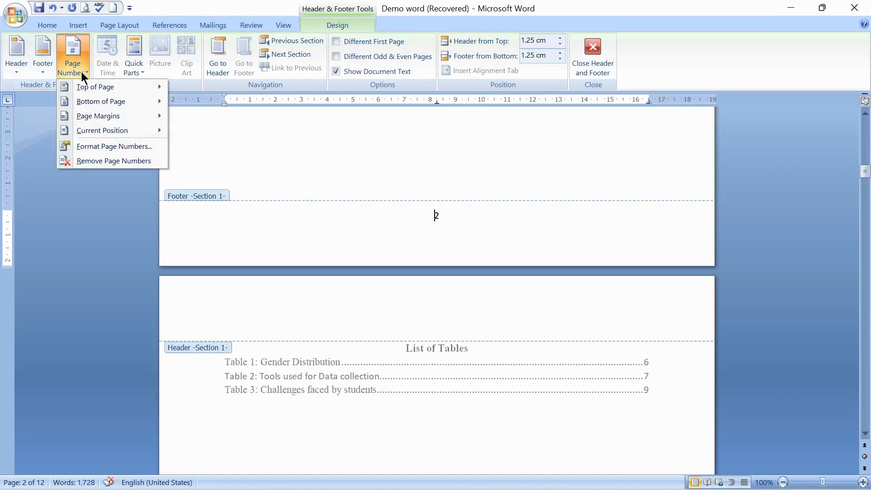
left_click(116, 146)
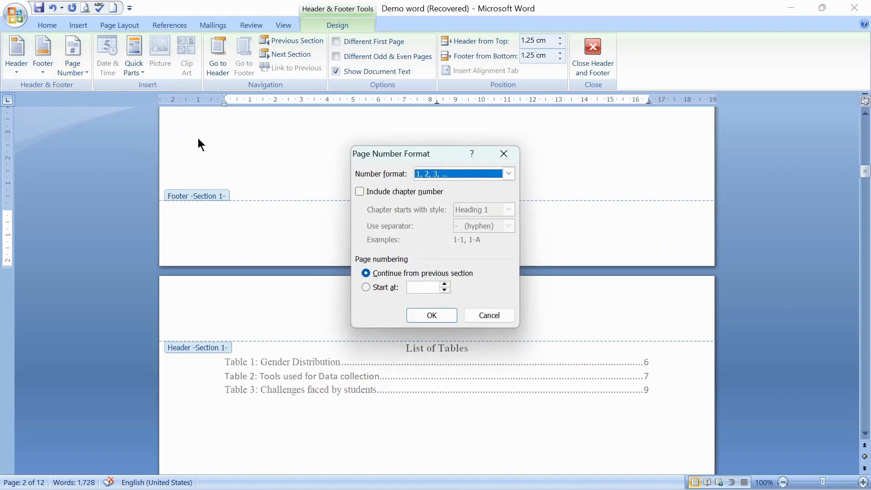
left_click(509, 173)
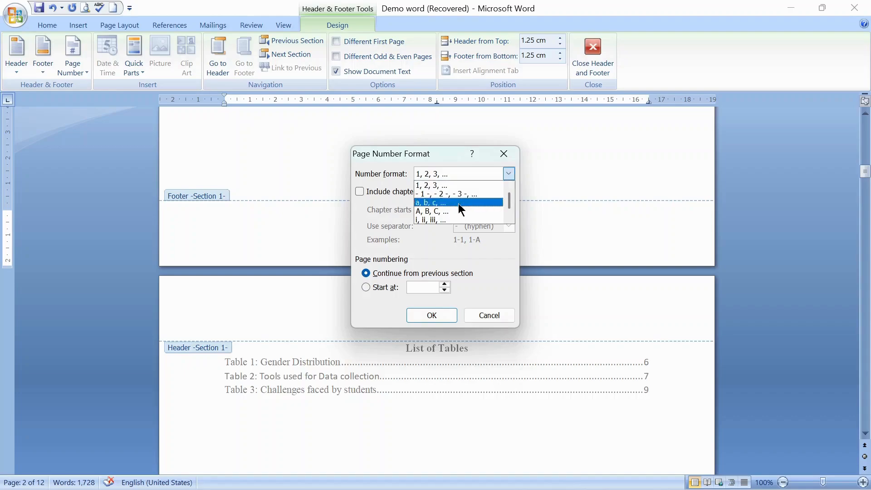
left_click(447, 220)
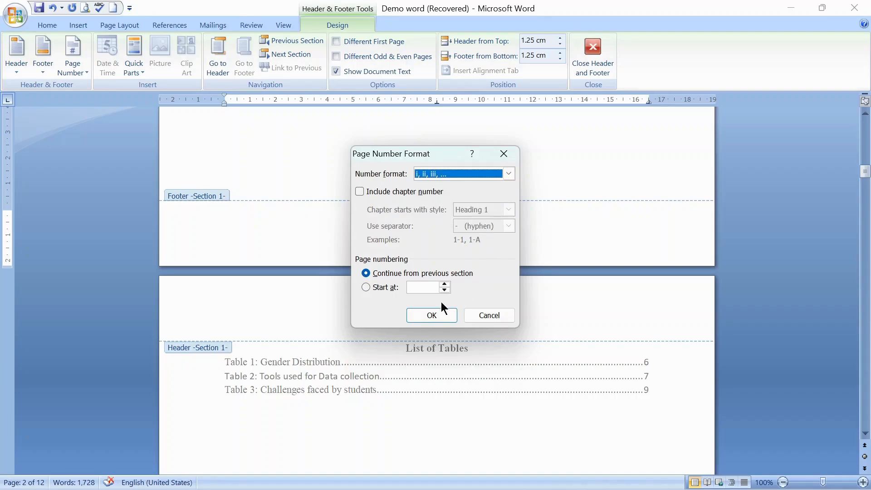
left_click(436, 314)
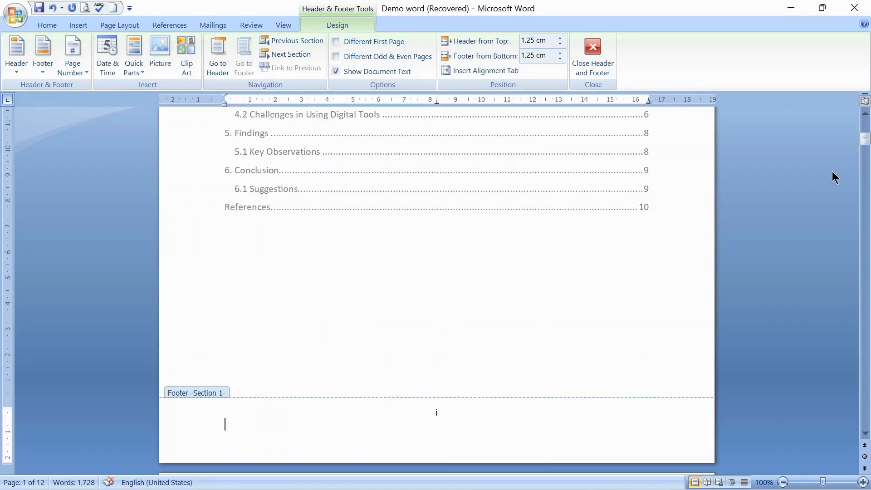
Step: Make section 2's page numbering start at 1 in the 1, 2, 3 format
left_click_drag(865, 139, 868, 225)
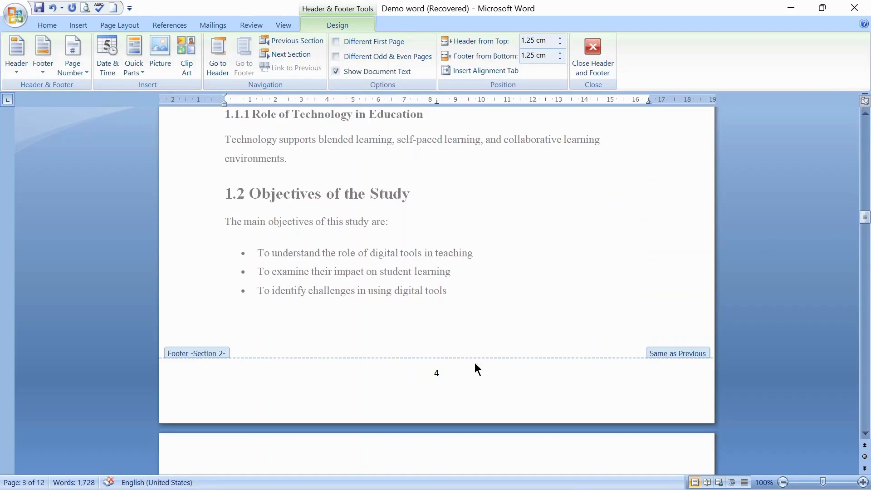
left_click(448, 376)
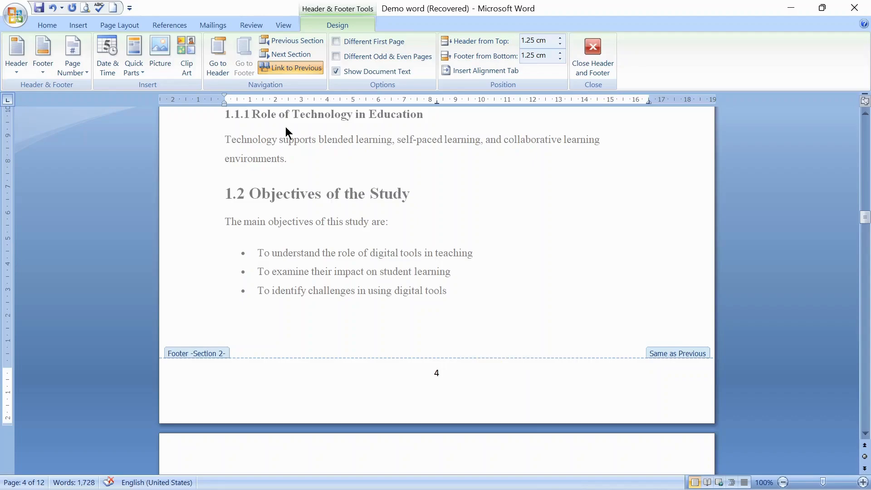
left_click(71, 70)
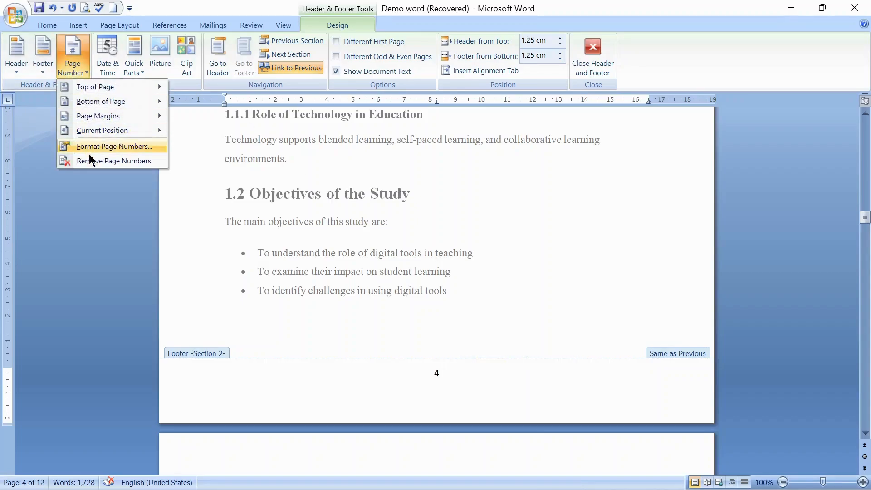
left_click(117, 147)
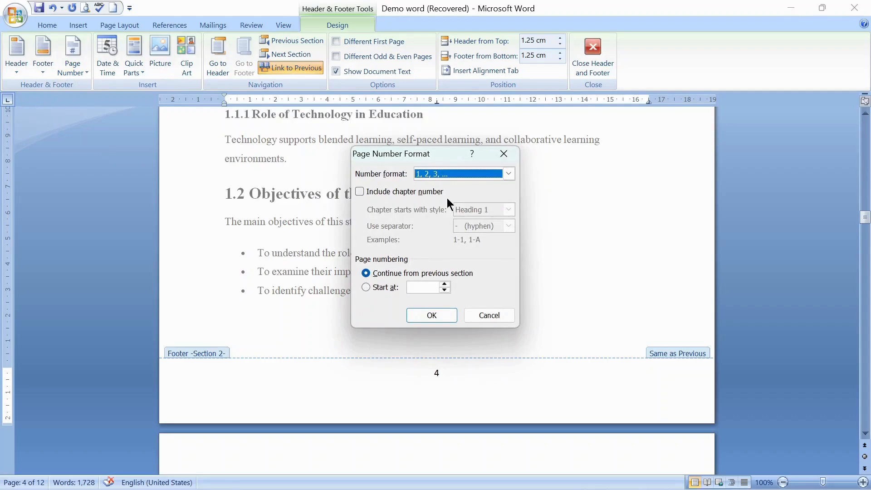
key("alt+a")
left_click(508, 174)
left_click(508, 175)
left_click(419, 289)
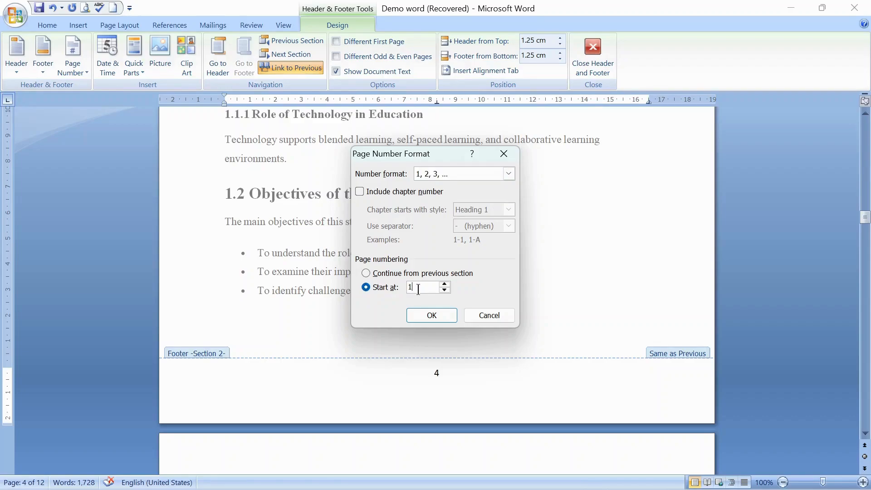
left_click(431, 315)
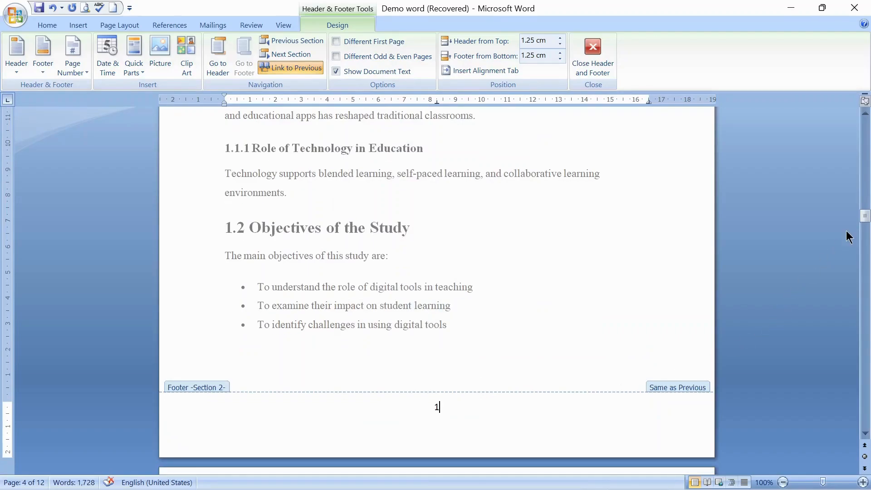
left_click_drag(867, 215, 869, 67)
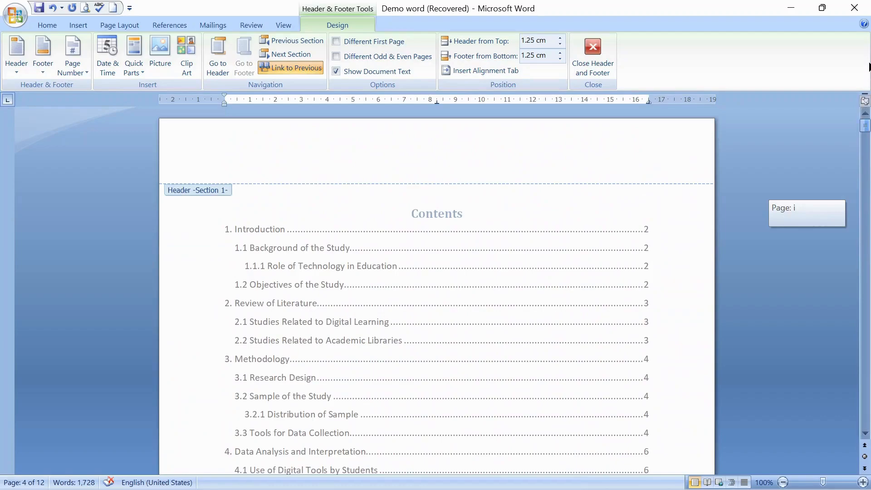
left_click_drag(865, 125, 868, 200)
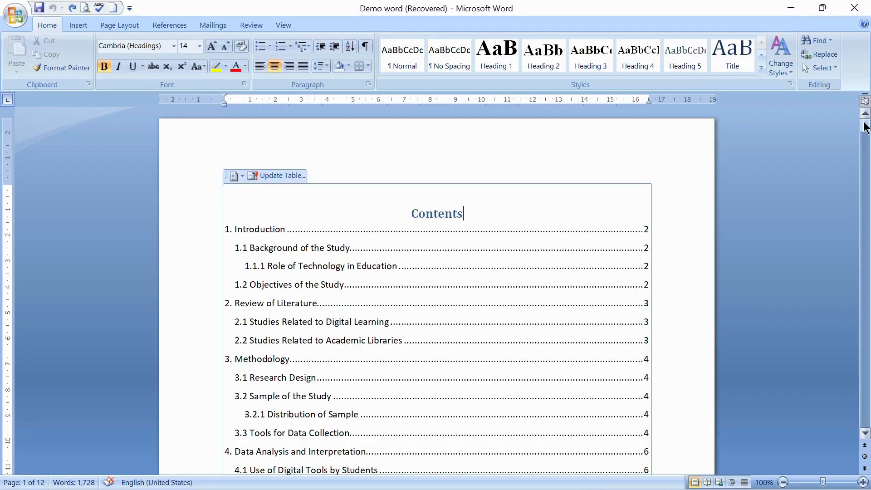
left_click_drag(865, 127, 865, 162)
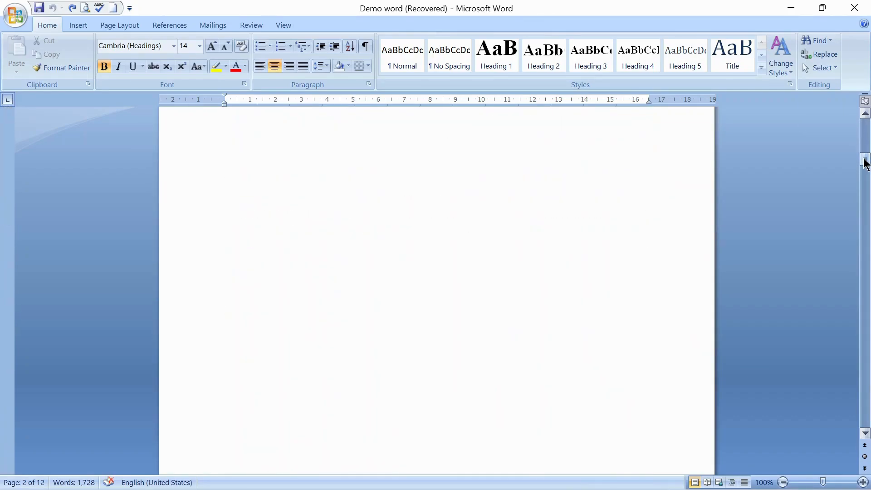
Step: Update every field in the whole document, rebuilding the entire table of contents and refreshing only the table of figures' page numbers
left_click_drag(864, 162, 866, 130)
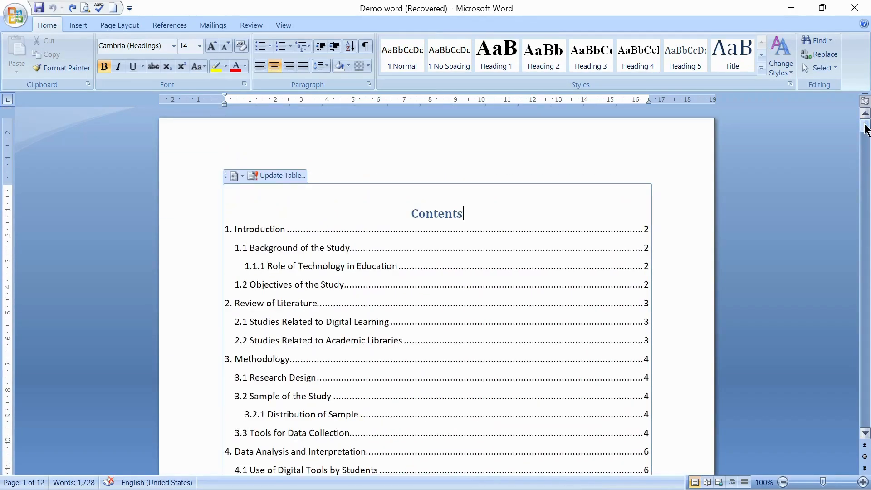
key("ctrl+a")
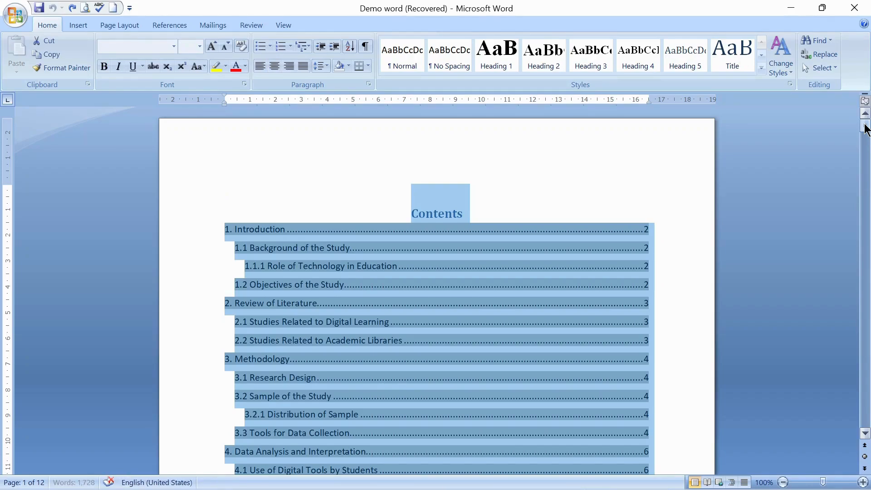
key("F9")
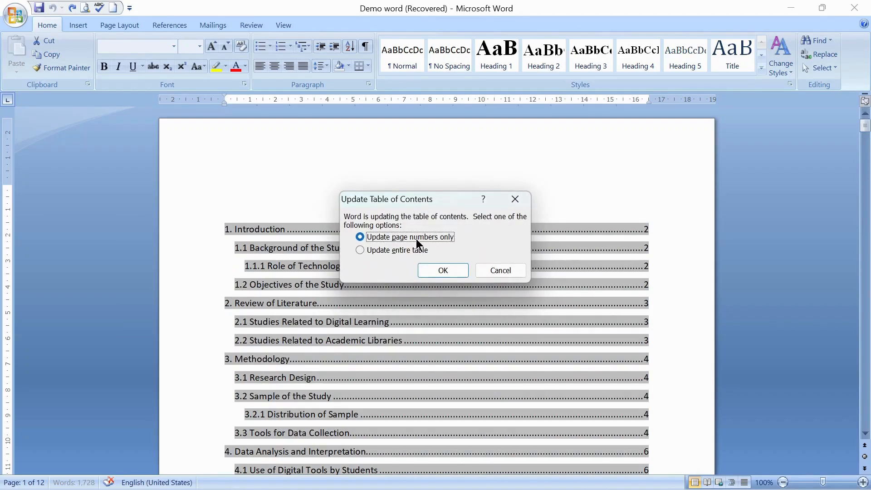
left_click(398, 253)
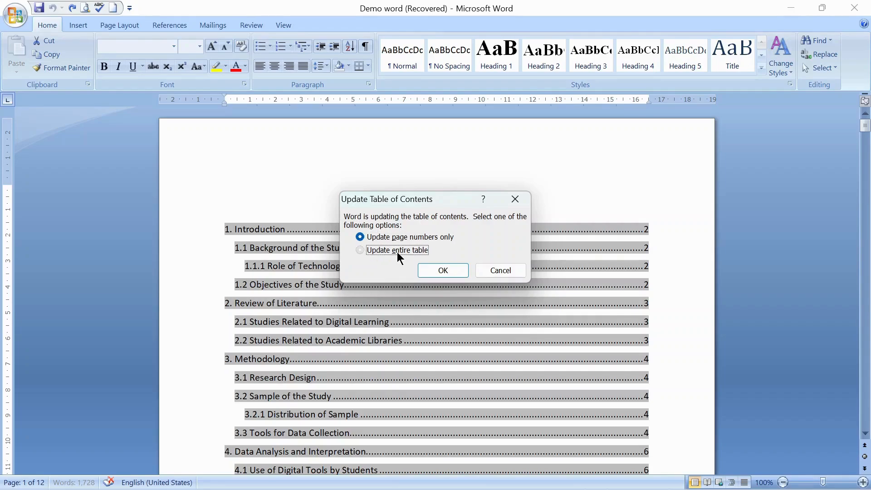
left_click(447, 274)
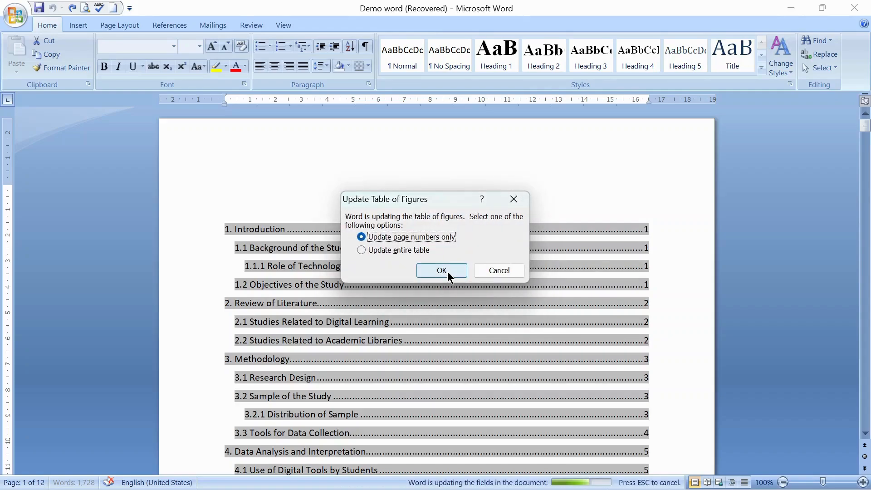
left_click(443, 271)
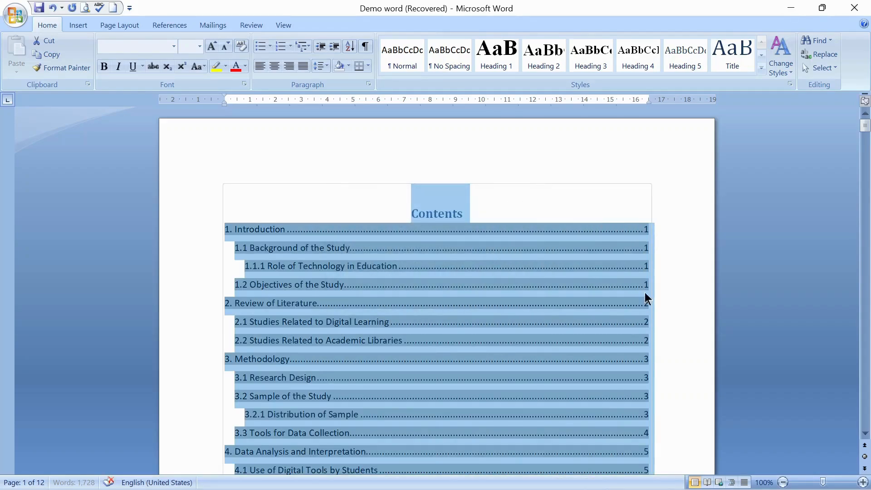
left_click_drag(864, 131, 436, 274)
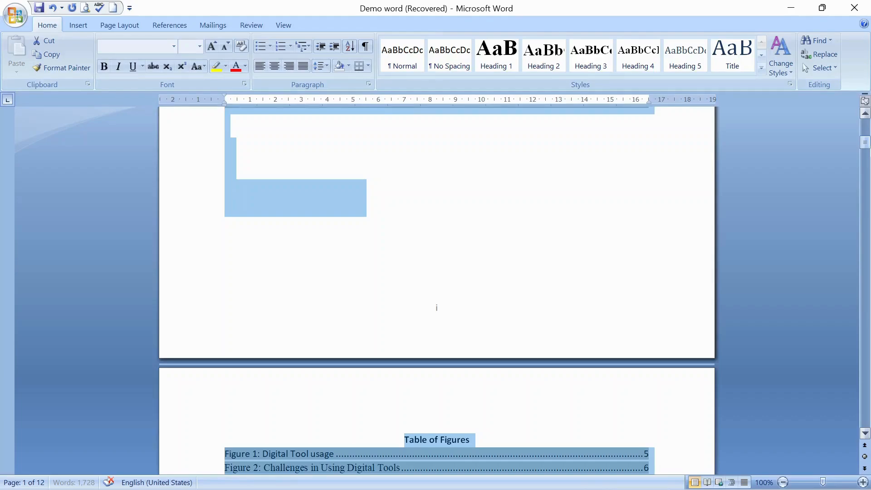
left_click_drag(436, 308, 864, 154)
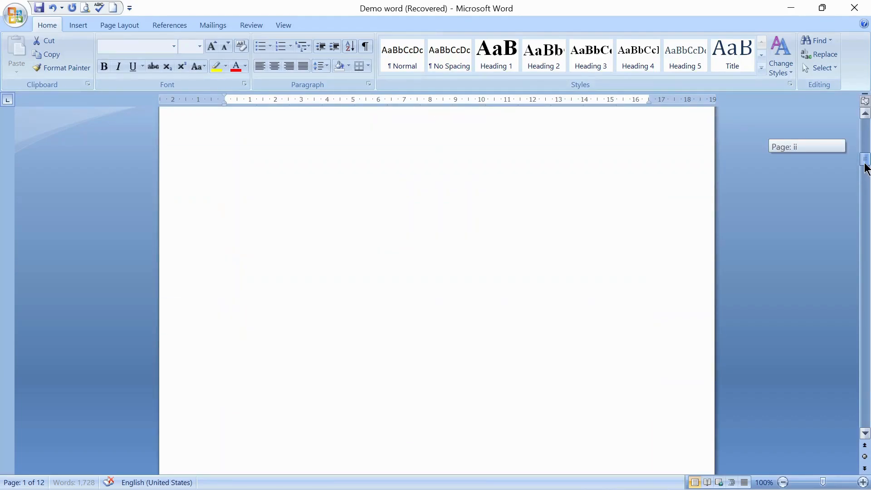